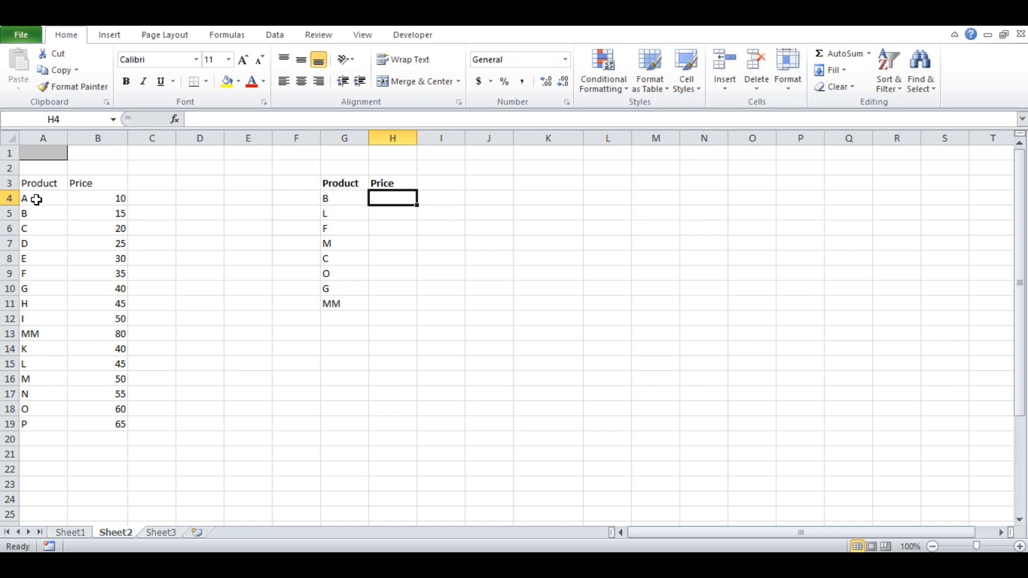
{"action": "left_click_drag", "start_coordinate": [46, 201], "coordinate": [92, 430]}
{"action": "left_click", "coordinate": [391, 199]}
{"action": "left_click", "coordinate": [66, 213]}
- Start a VLOOKUP formula in H4 that looks up G4 in the absolute range $A$4:$B$19
{"action": "left_click", "coordinate": [395, 198]}
{"action": "type", "text": "=vlo"}
{"action": "key", "text": "Tab"}
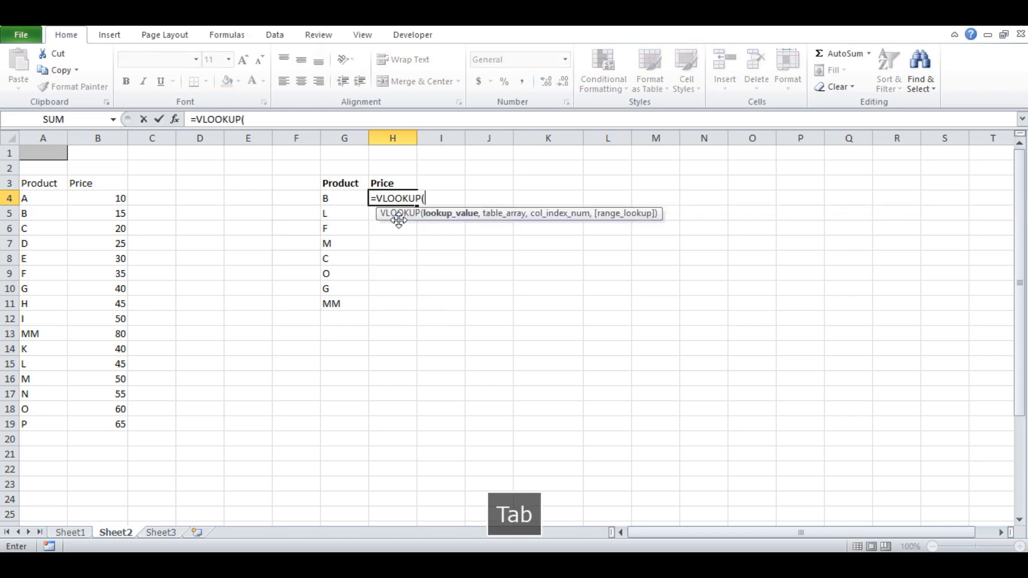
{"action": "left_click", "coordinate": [347, 199]}
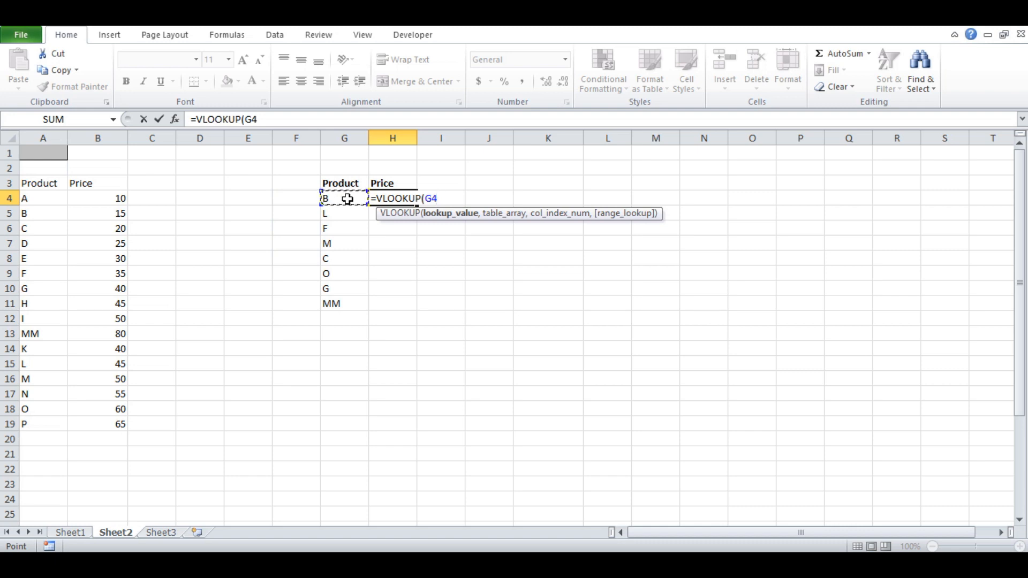
{"action": "type", "text": ","}
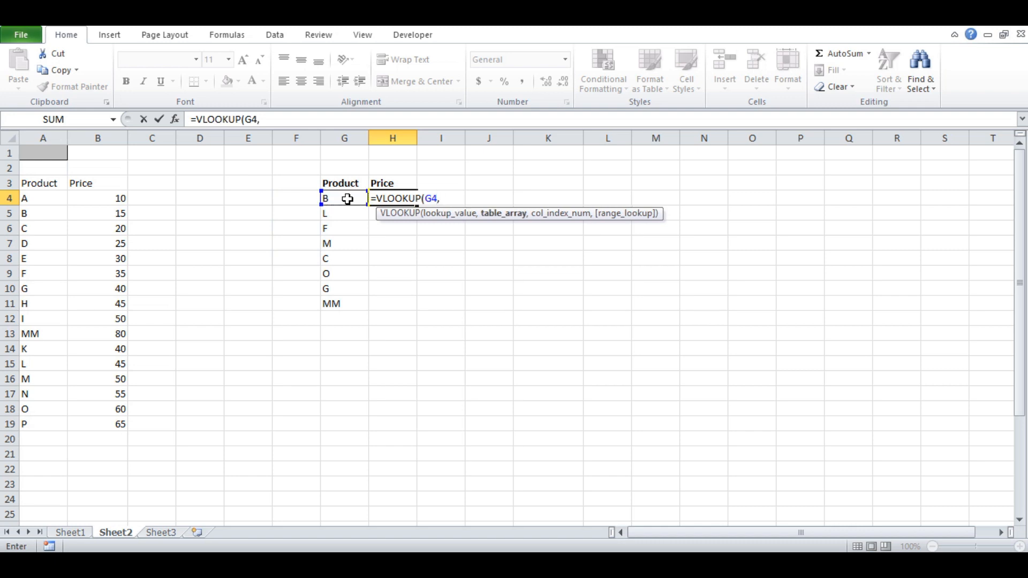
{"action": "left_click_drag", "start_coordinate": [27, 200], "coordinate": [108, 429]}
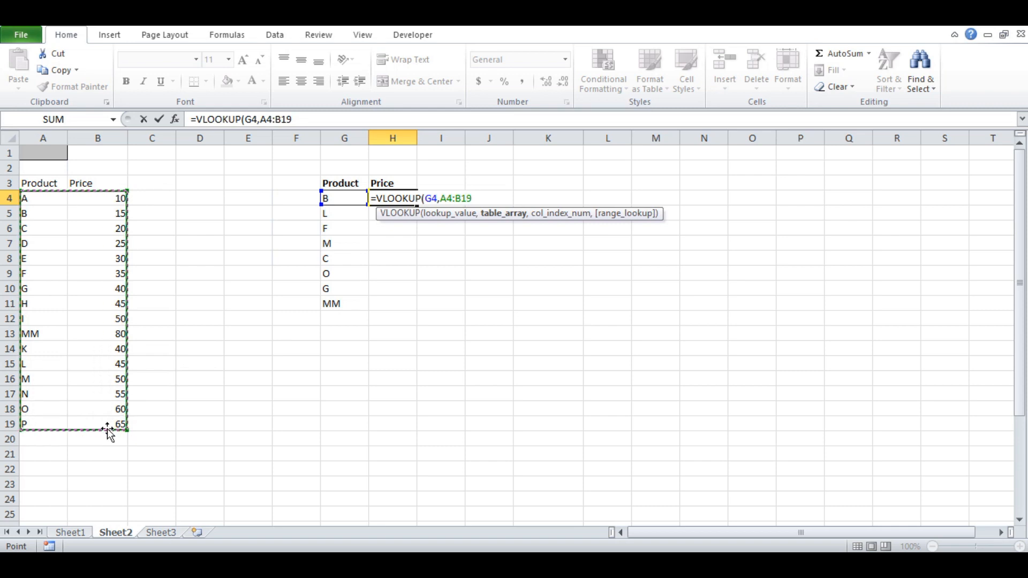
{"action": "key", "text": "F4"}
{"action": "type", "text": ","}
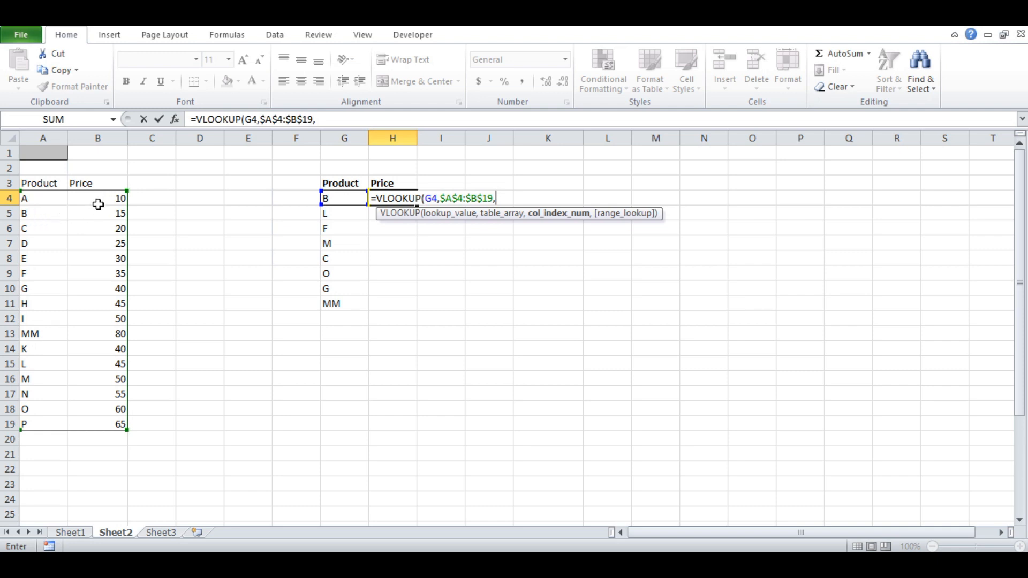
- Complete the VLOOKUP in H4 with column index 2 and FALSE for an exact match
{"action": "type", "text": "2"}
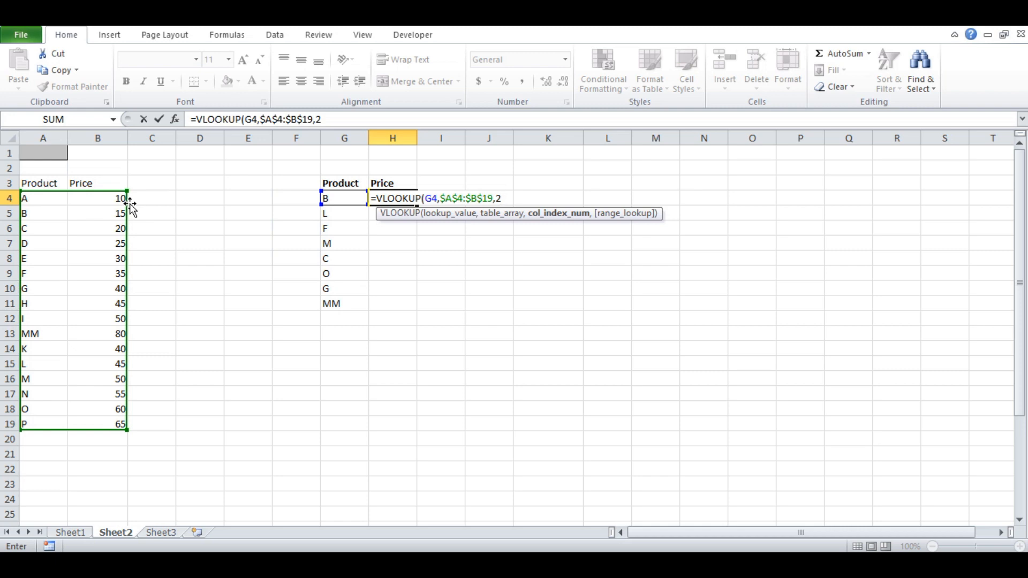
{"action": "type", "text": ","}
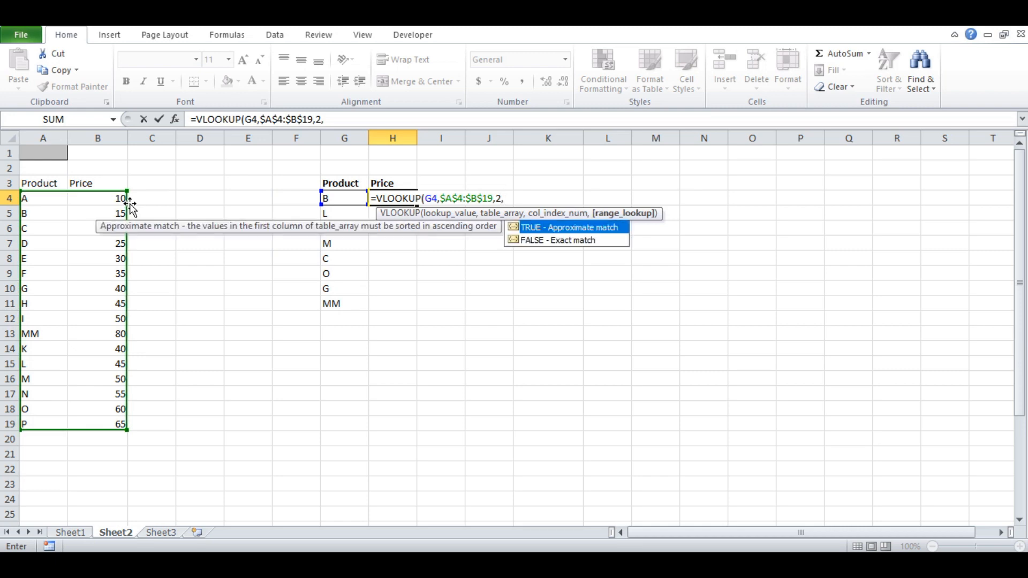
{"action": "key", "text": "Down"}
{"action": "key", "text": "Tab"}
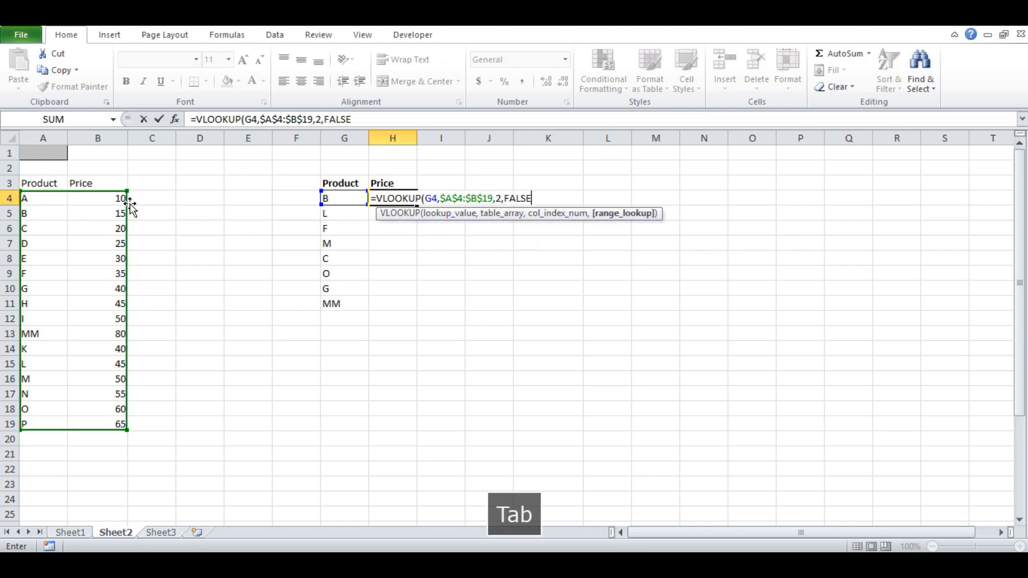
{"action": "type", "text": ")"}
{"action": "key", "text": "Return"}
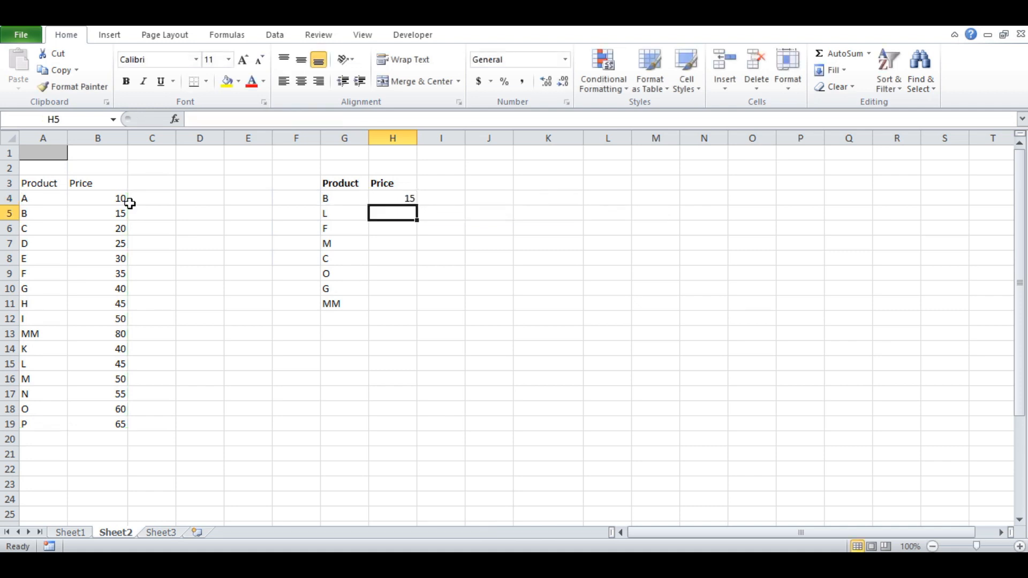
- Fill the VLOOKUP formula from H4 down the Price column to H11
{"action": "left_click", "coordinate": [390, 198]}
{"action": "double_click", "coordinate": [417, 204]}
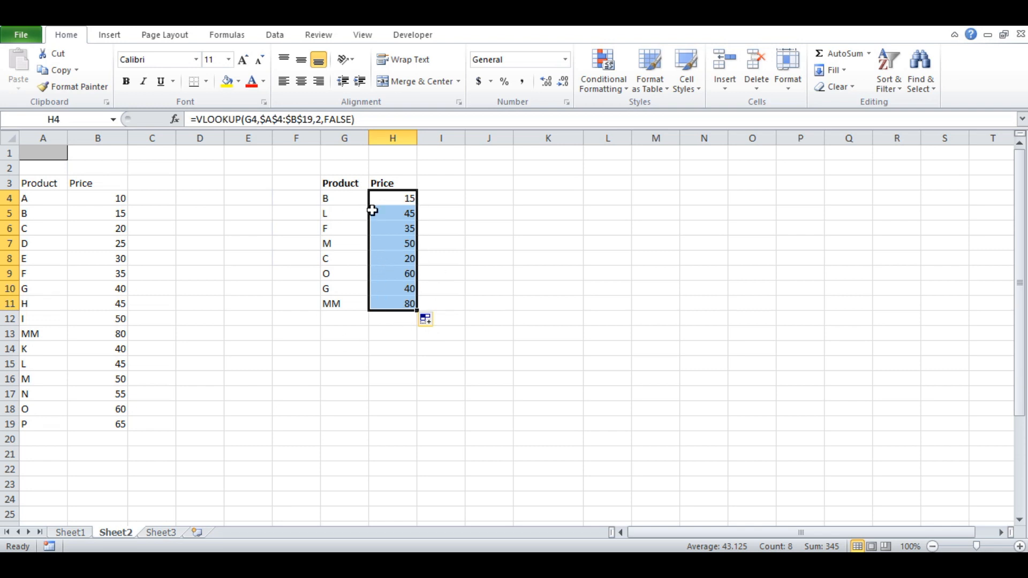
{"action": "left_click", "coordinate": [491, 216]}
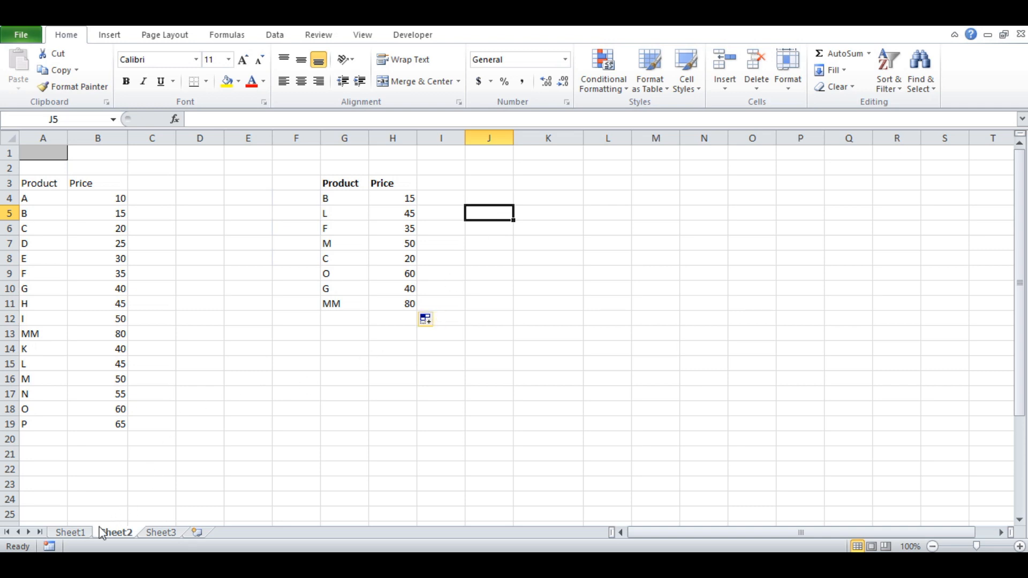
- Switch to Sheet1 and examine the separate country and state price tables alongside the product list needing prices
{"action": "left_click", "coordinate": [79, 533]}
{"action": "scroll", "coordinate": [177, 366], "scroll_direction": "up", "scroll_amount": 1}
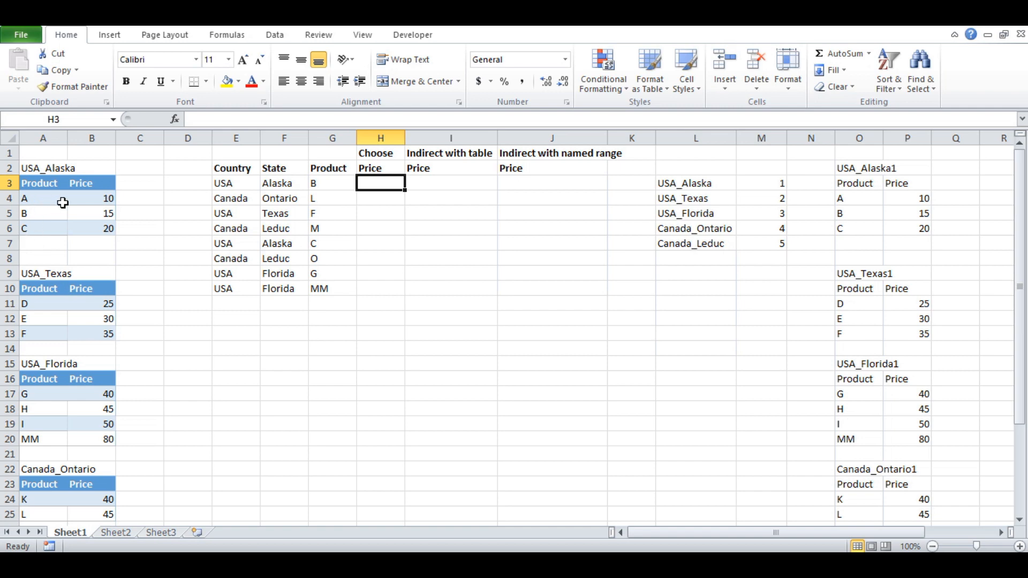
{"action": "scroll", "coordinate": [58, 226], "scroll_direction": "down", "scroll_amount": 1}
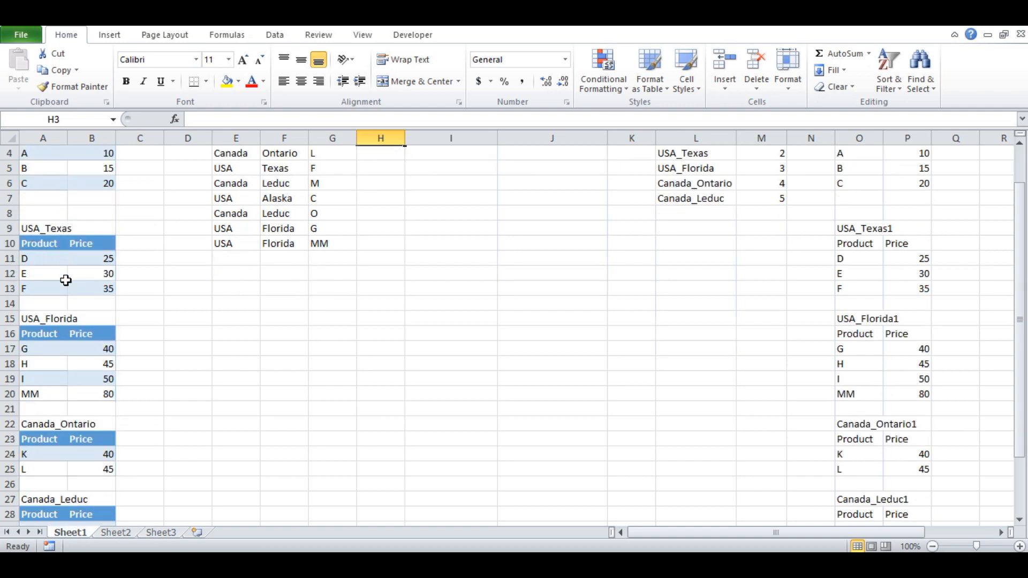
{"action": "scroll", "coordinate": [65, 281], "scroll_direction": "down", "scroll_amount": 5}
{"action": "scroll", "coordinate": [65, 280], "scroll_direction": "down", "scroll_amount": 1}
{"action": "scroll", "coordinate": [65, 280], "scroll_direction": "up", "scroll_amount": 7}
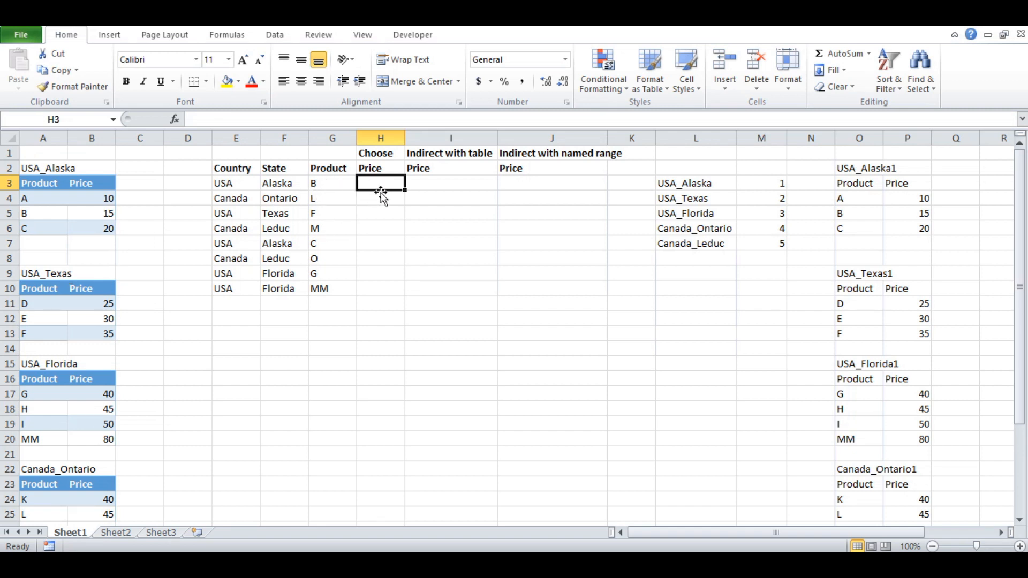
{"action": "scroll", "coordinate": [53, 201], "scroll_direction": "down", "scroll_amount": 4}
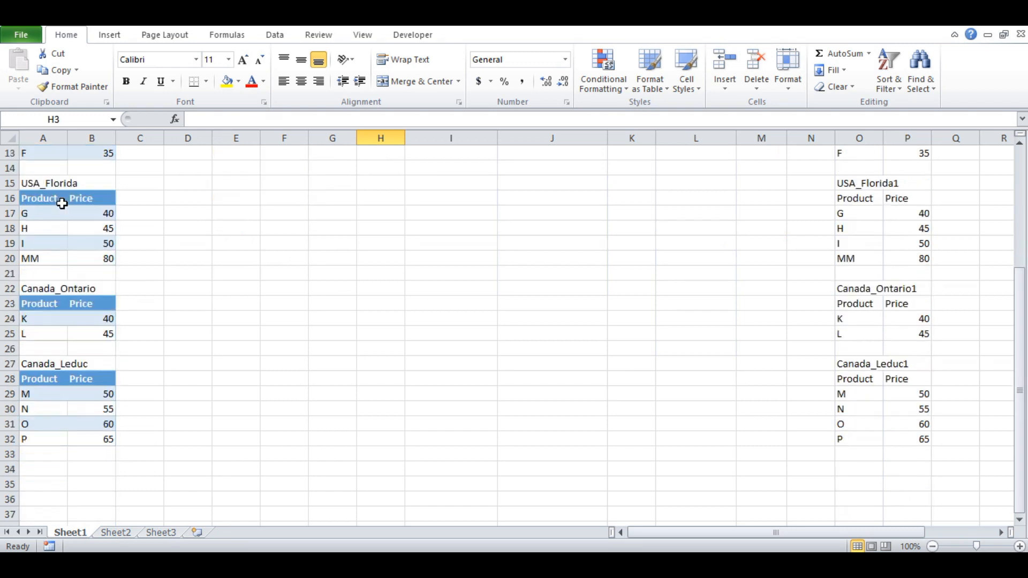
{"action": "scroll", "coordinate": [62, 204], "scroll_direction": "up", "scroll_amount": 4}
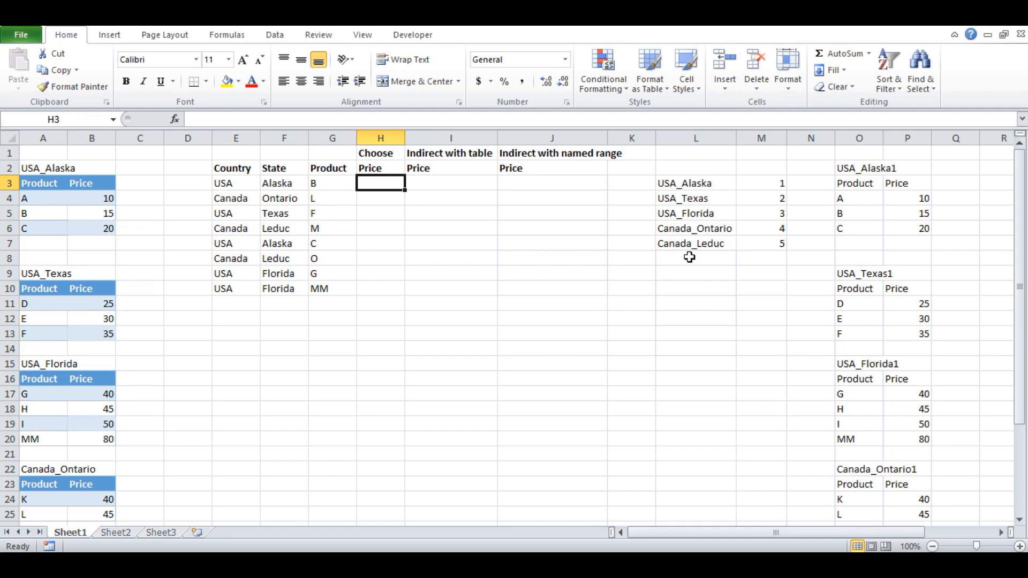
{"action": "scroll", "coordinate": [115, 319], "scroll_direction": "down", "scroll_amount": 5}
{"action": "scroll", "coordinate": [77, 346], "scroll_direction": "up", "scroll_amount": 1}
{"action": "scroll", "coordinate": [76, 340], "scroll_direction": "up", "scroll_amount": 4}
{"action": "scroll", "coordinate": [77, 334], "scroll_direction": "down", "scroll_amount": 4}
{"action": "scroll", "coordinate": [76, 333], "scroll_direction": "up", "scroll_amount": 4}
- Start a CHOOSE formula in H3 with a nested MATCH function as its index number
{"action": "type", "text": "=ch"}
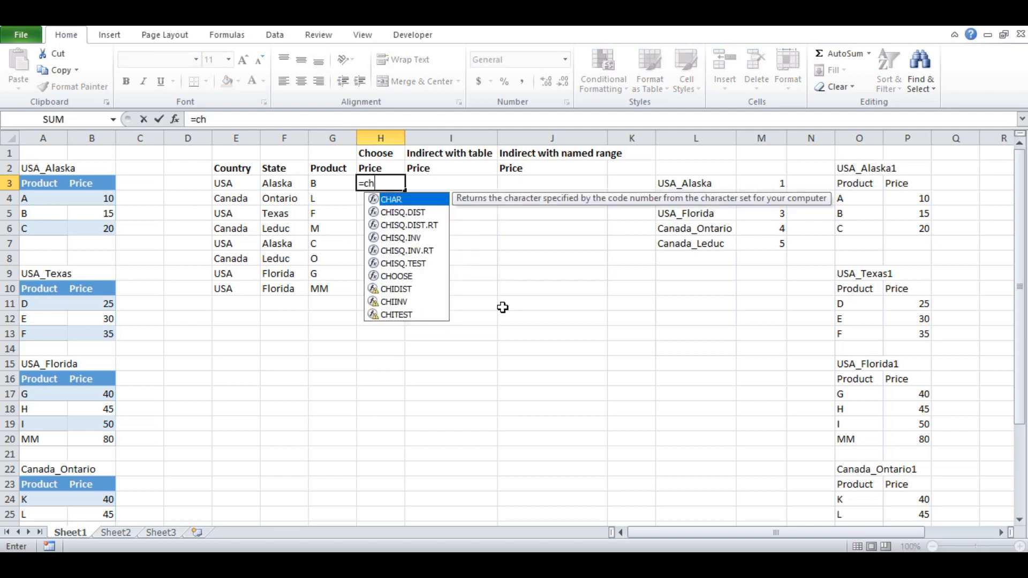
{"action": "type", "text": "o"}
{"action": "key", "text": "Tab"}
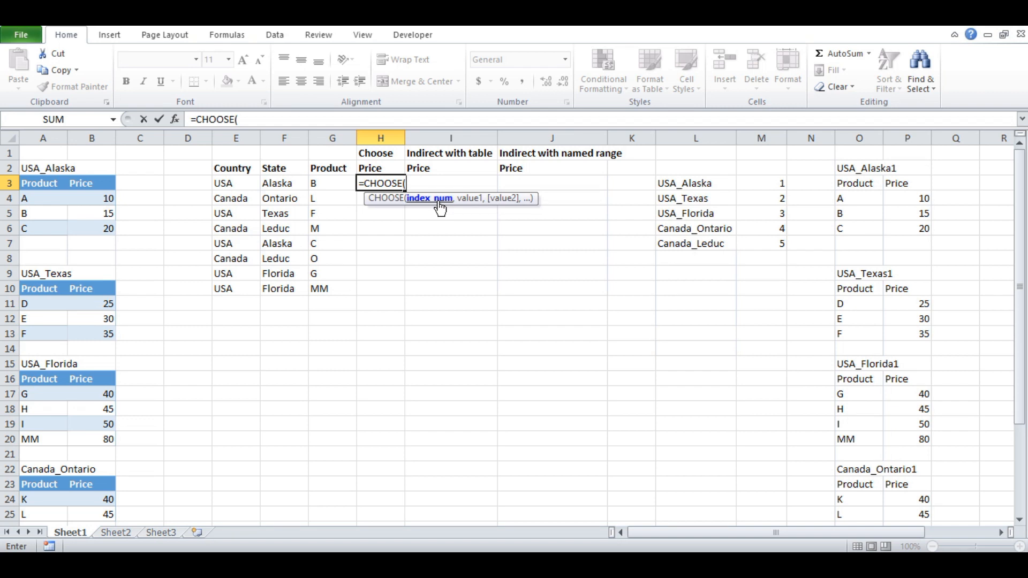
{"action": "type", "text": "mat"}
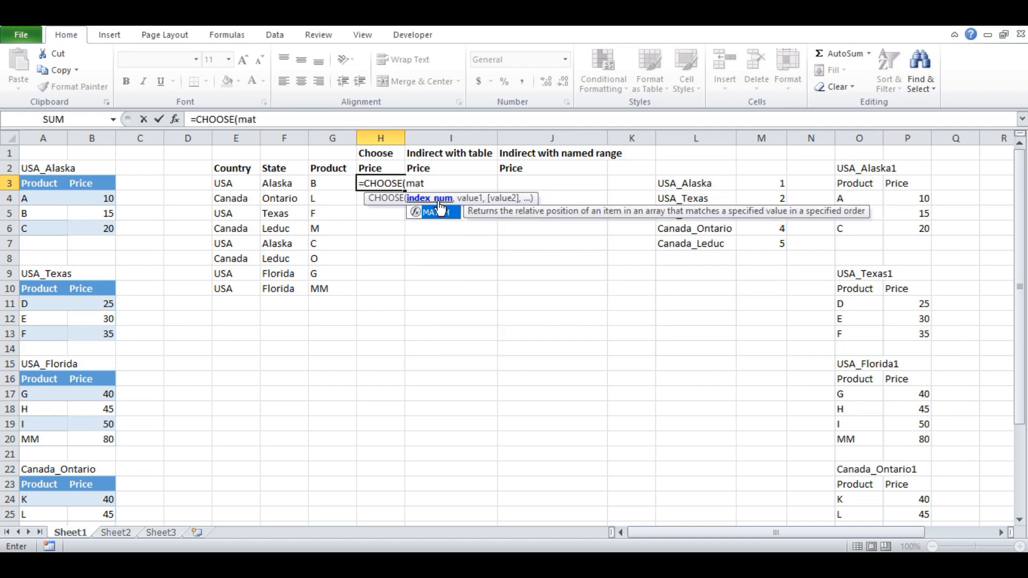
{"action": "key", "text": "Tab"}
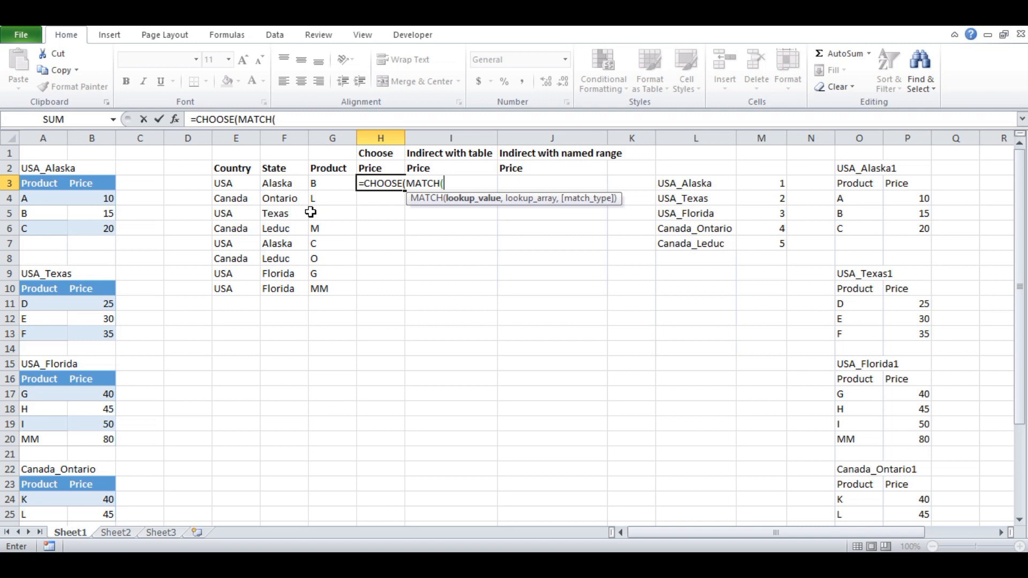
- Build the MATCH lookup value as CONCATENATE(E3,"_",F3) to join the country and state with an underscore
{"action": "type", "text": "con"}
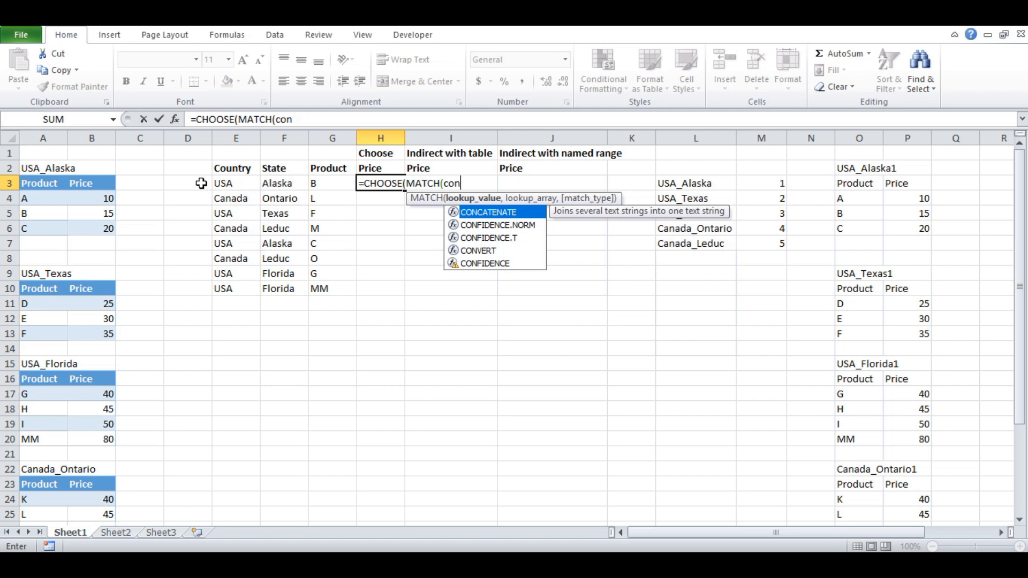
{"action": "key", "text": "Tab"}
{"action": "left_click", "coordinate": [232, 186]}
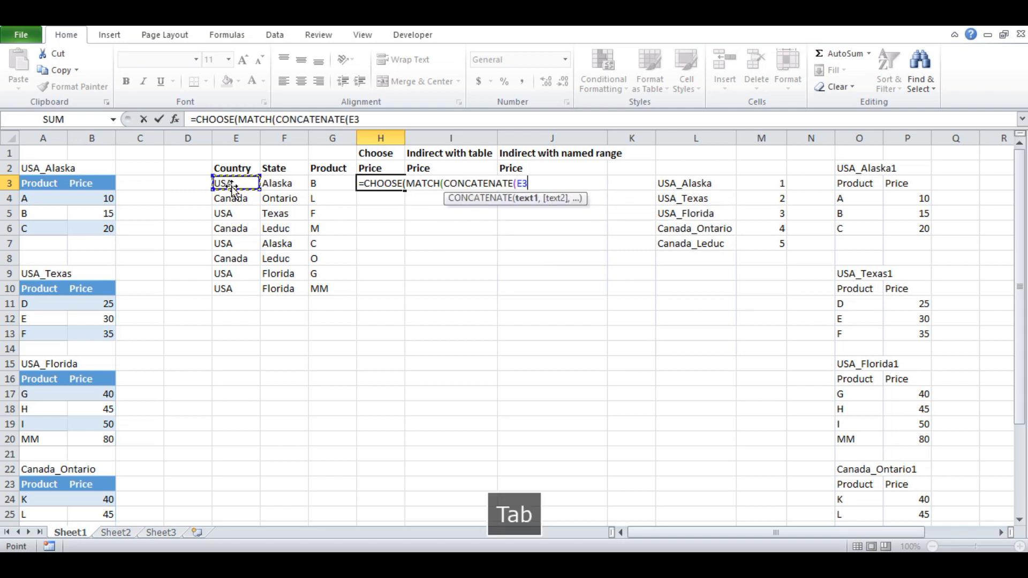
{"action": "type", "text": ","}
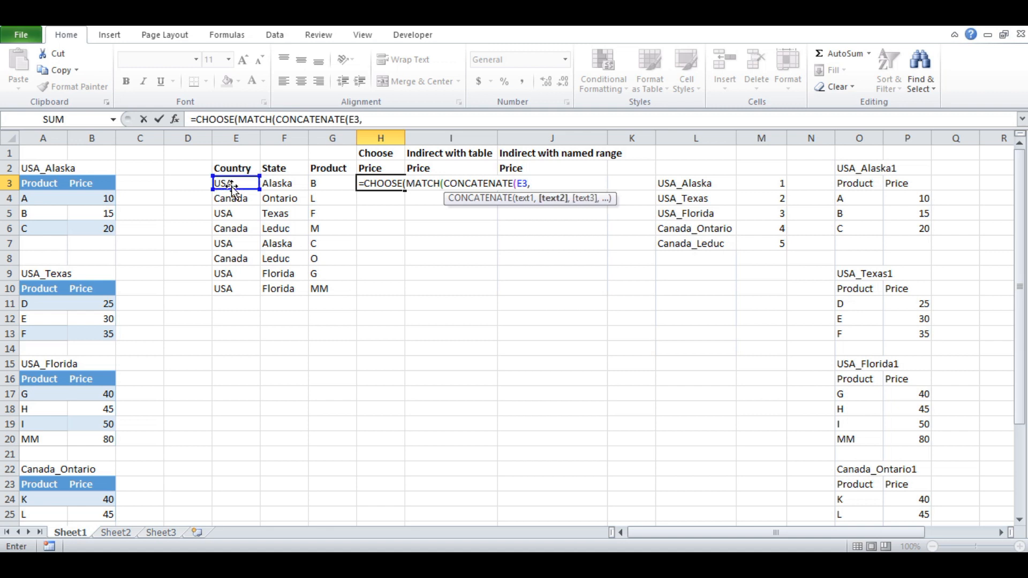
{"action": "type", "text": "\"_\","}
{"action": "left_click", "coordinate": [283, 184]}
{"action": "type", "text": ")"}
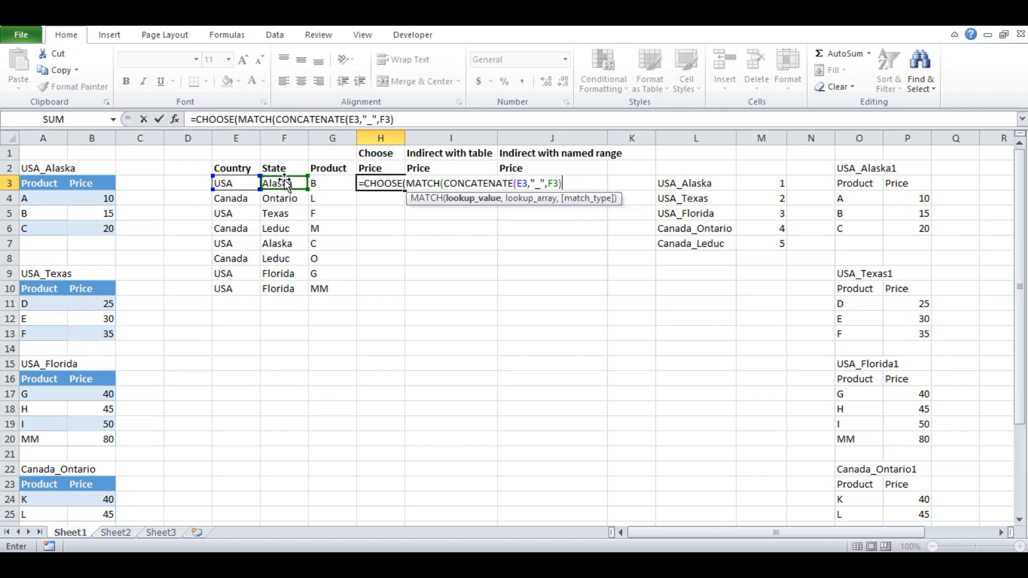
- Evaluate the CONCATENATE lookup value inside the H3 formula to check it, and restore the original expression
{"action": "left_click", "coordinate": [467, 203]}
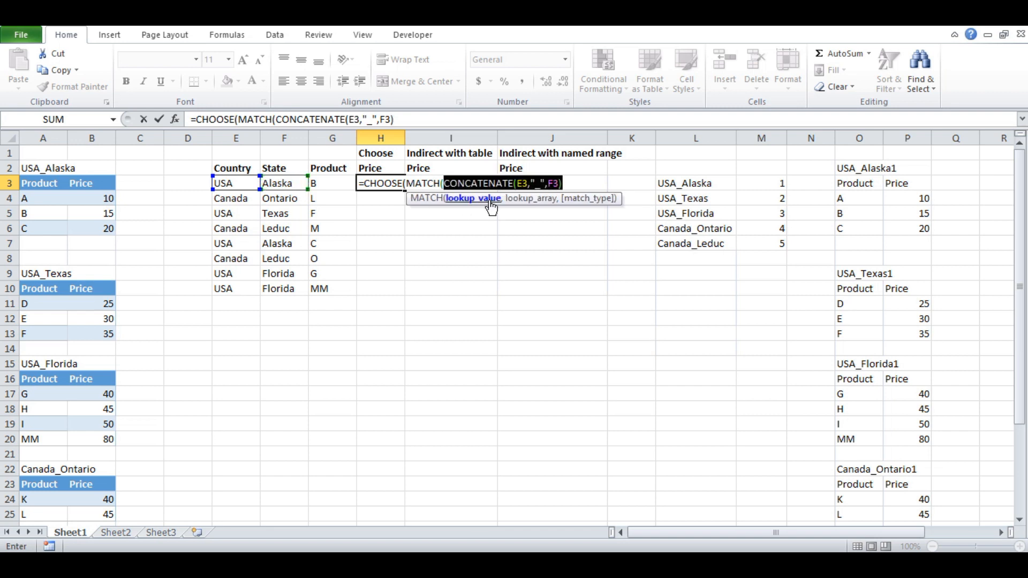
{"action": "key", "text": "F9"}
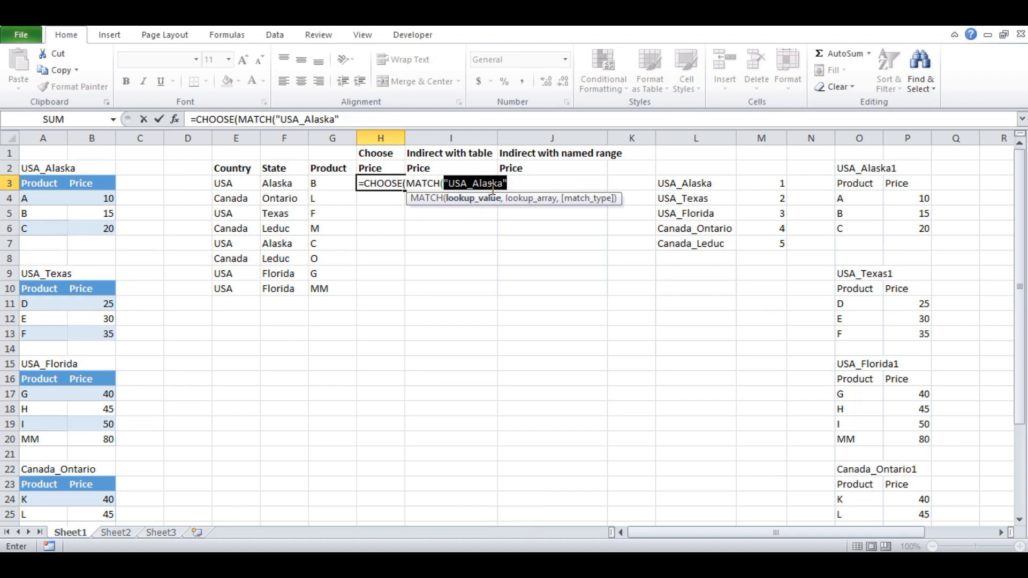
{"action": "key", "text": "ctrl+z"}
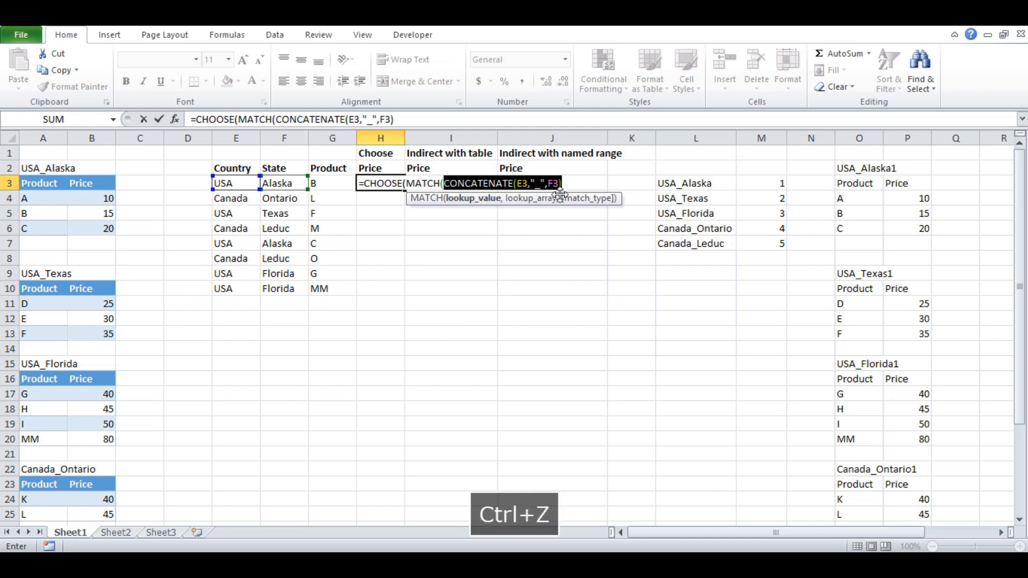
- Complete the nested MATCH with lookup array $L$3:$L$7 and match type 0, and continue to CHOOSE's first value argument
{"action": "left_click", "coordinate": [573, 183]}
{"action": "left_click", "coordinate": [574, 183]}
{"action": "type", "text": ","}
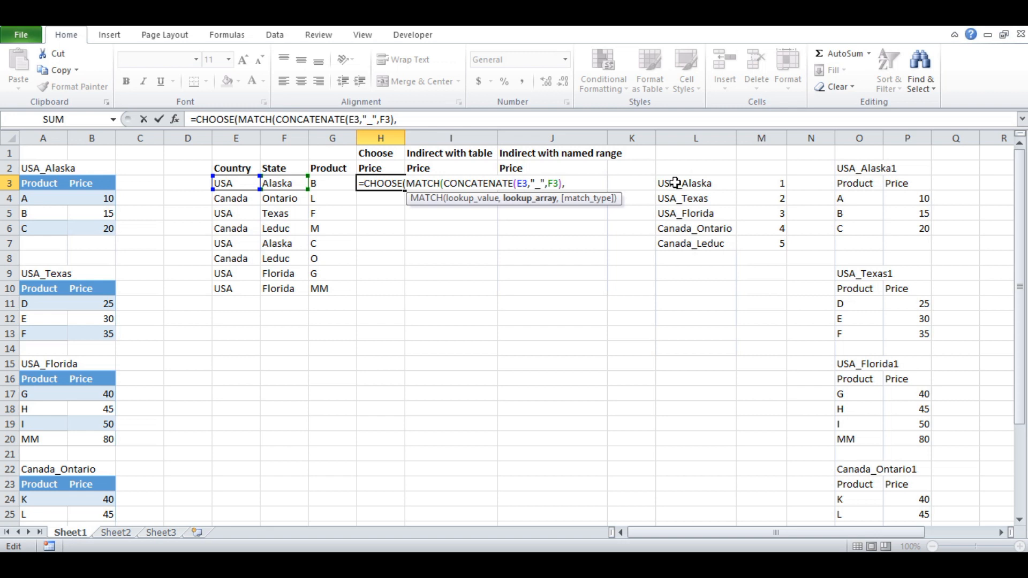
{"action": "left_click", "coordinate": [675, 184]}
{"action": "left_click_drag", "start_coordinate": [676, 184], "coordinate": [666, 245]}
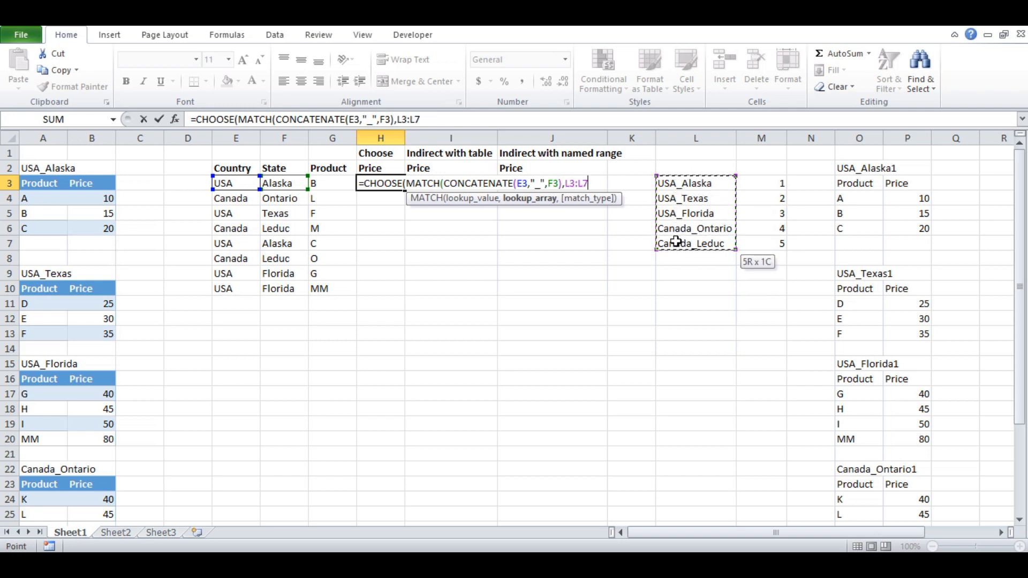
{"action": "key", "text": "F4"}
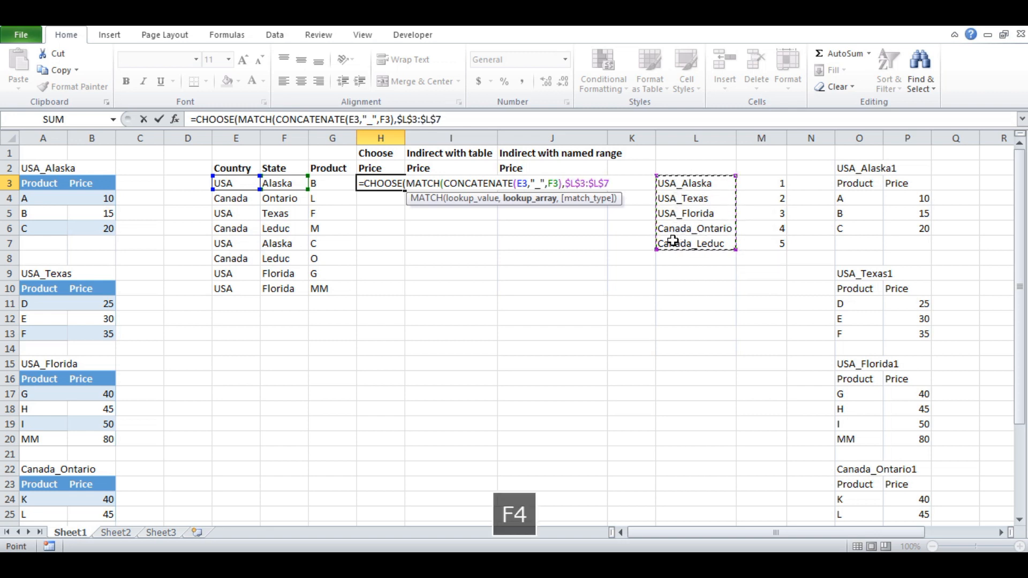
{"action": "type", "text": ","}
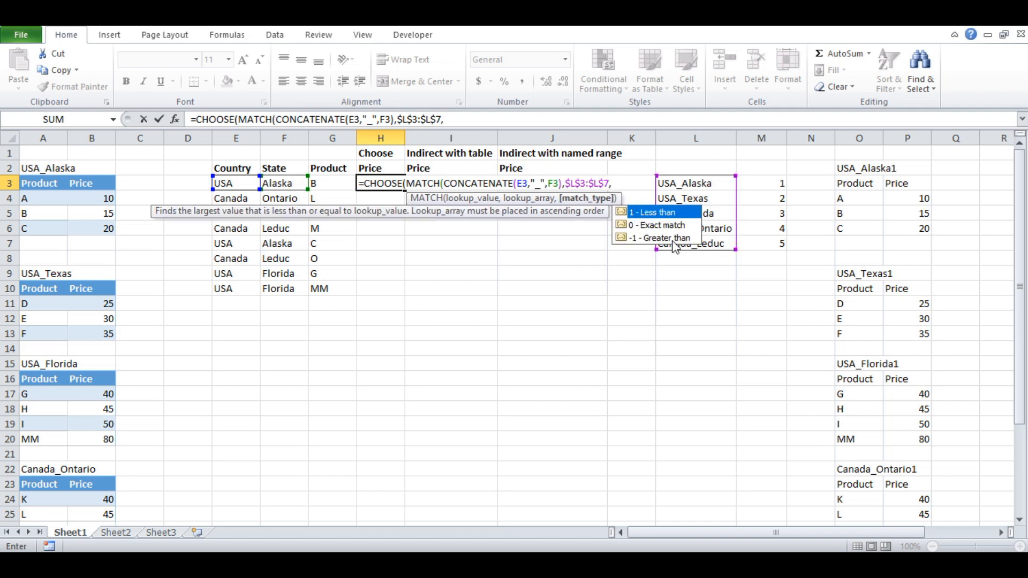
{"action": "key", "text": "Down"}
{"action": "key", "text": "Tab"}
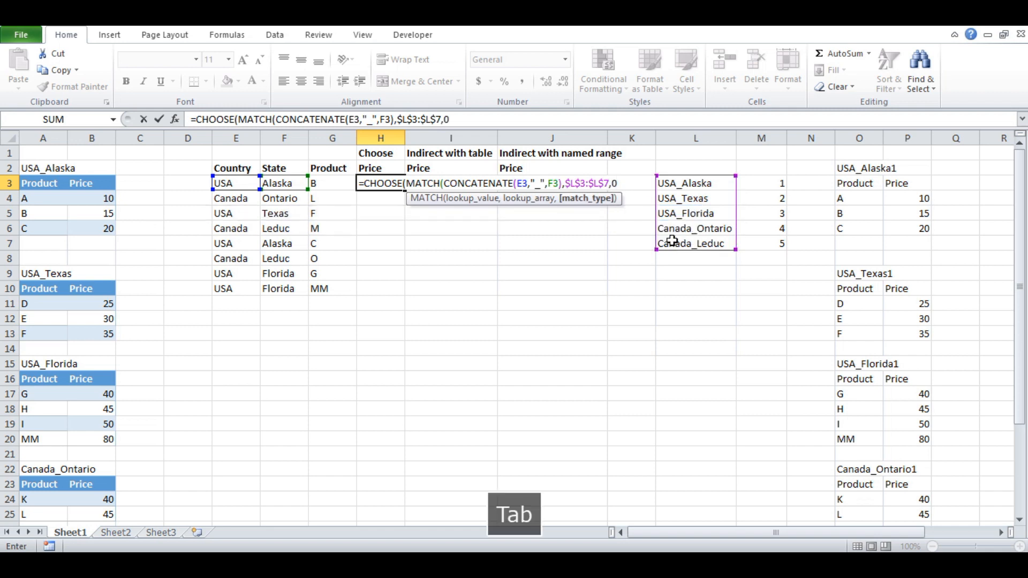
{"action": "type", "text": ")"}
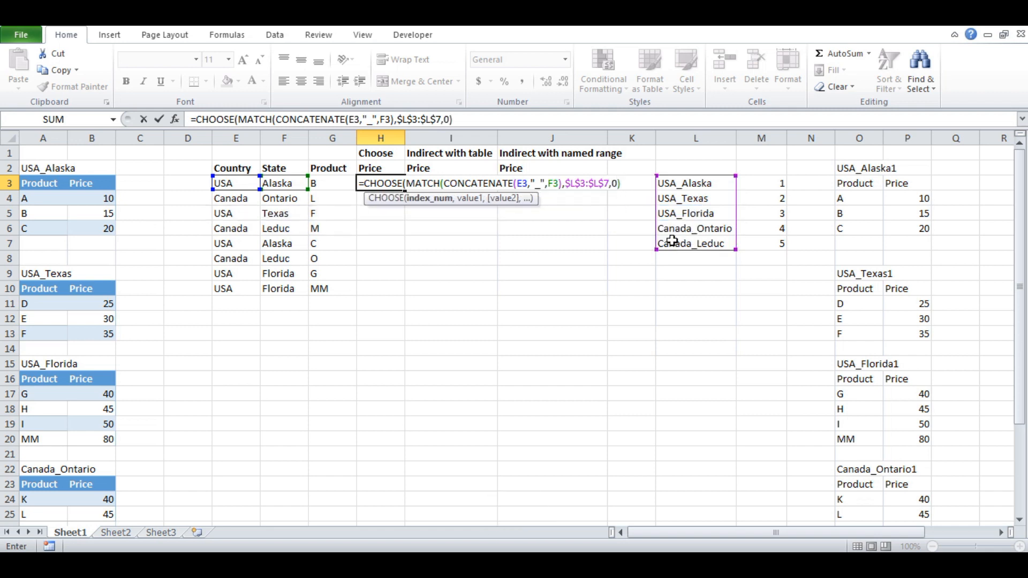
{"action": "type", "text": ","}
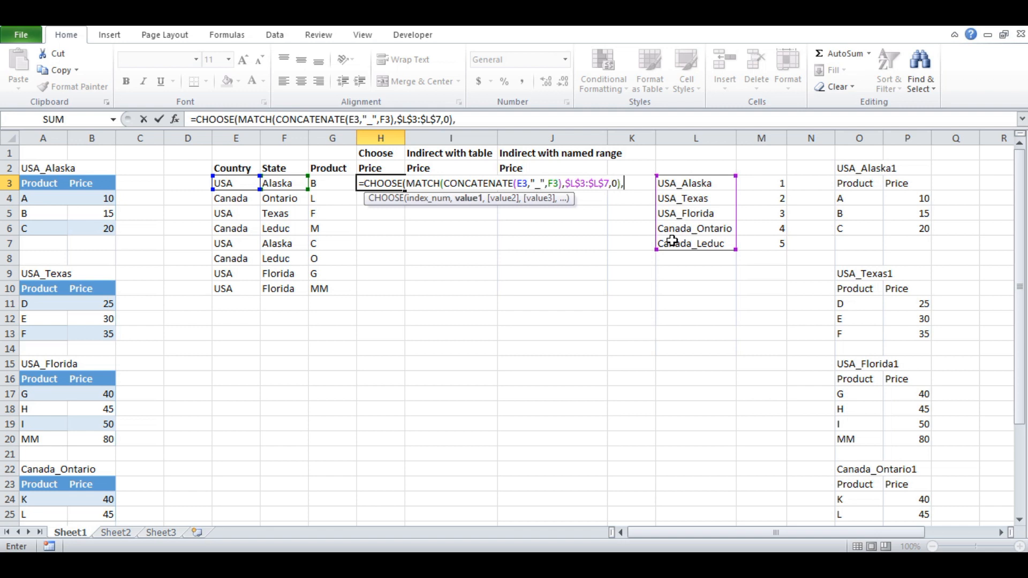
- Evaluate the MATCH index number inside the H3 formula to check it, restore the expression, and return to CHOOSE's first value argument
{"action": "left_click", "coordinate": [435, 206]}
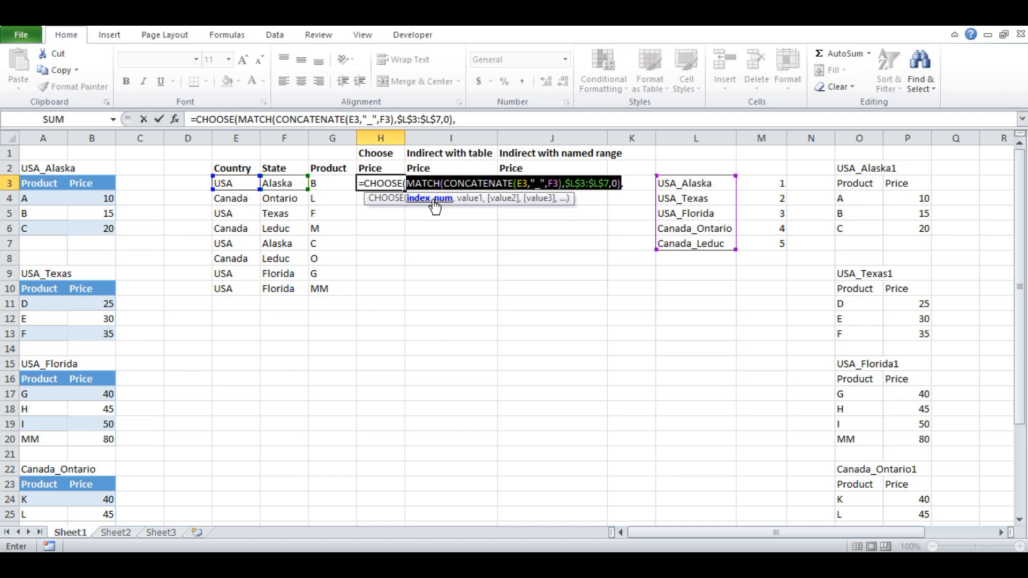
{"action": "key", "text": "F9"}
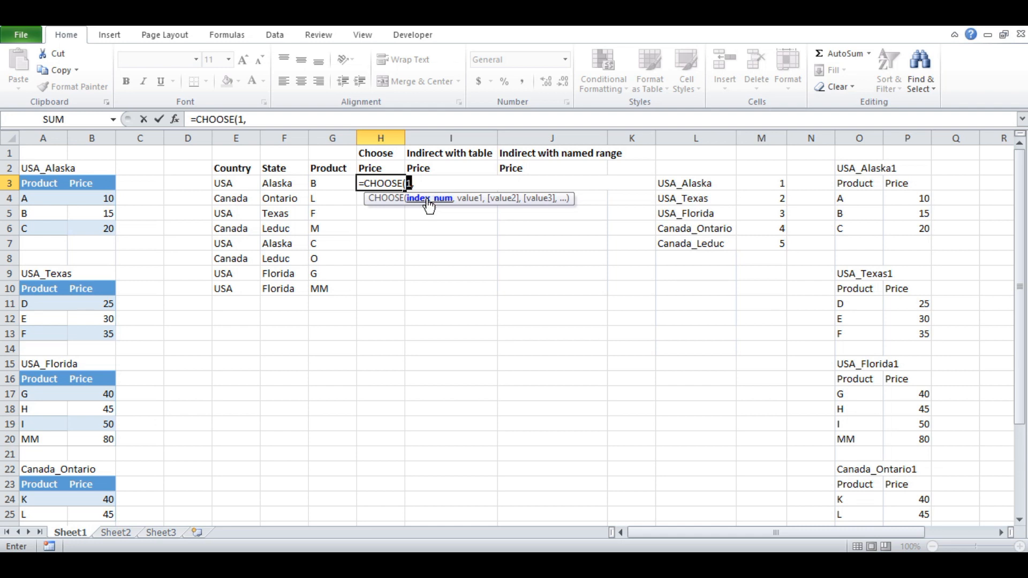
{"action": "key", "text": "ctrl+z"}
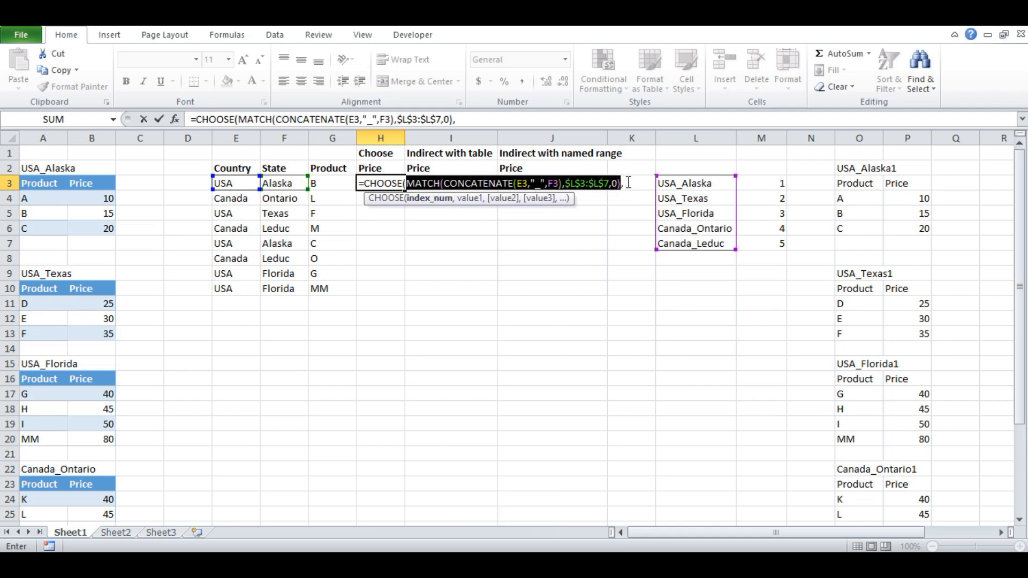
{"action": "left_click", "coordinate": [470, 199]}
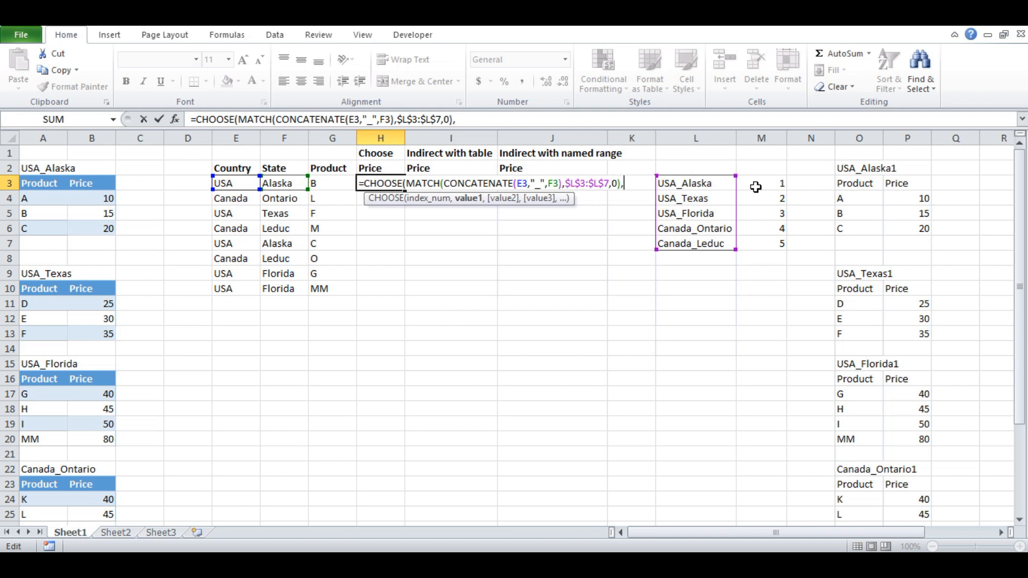
- Add the USA_Alaska, USA_Texas and USA_Florida data ranges $A$4:$B$6, $A$11:$B$13 and $A$17:$B$20 as CHOOSE's first three values
{"action": "left_click_drag", "start_coordinate": [44, 201], "coordinate": [96, 224]}
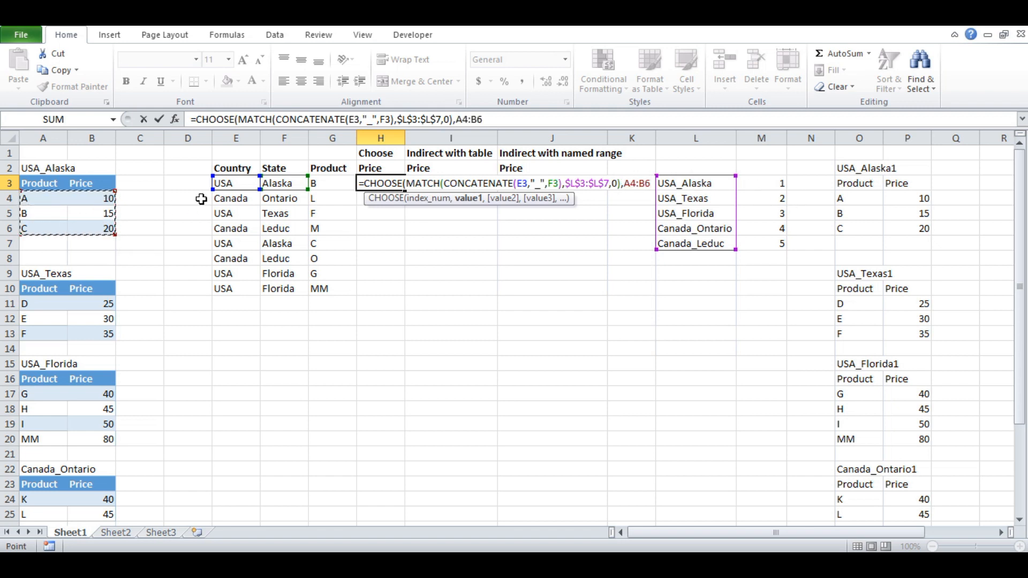
{"action": "key", "text": "F4"}
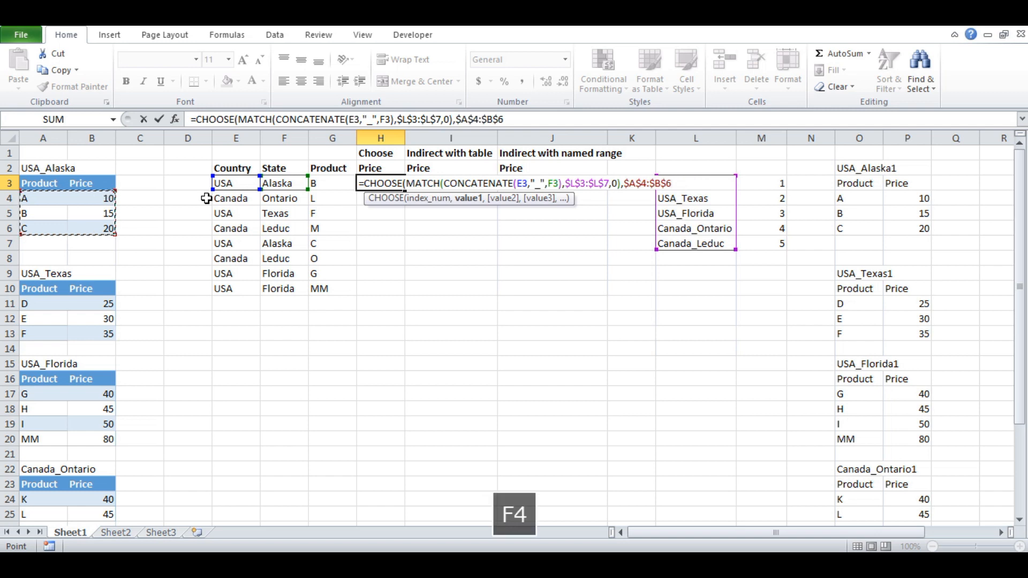
{"action": "type", "text": ","}
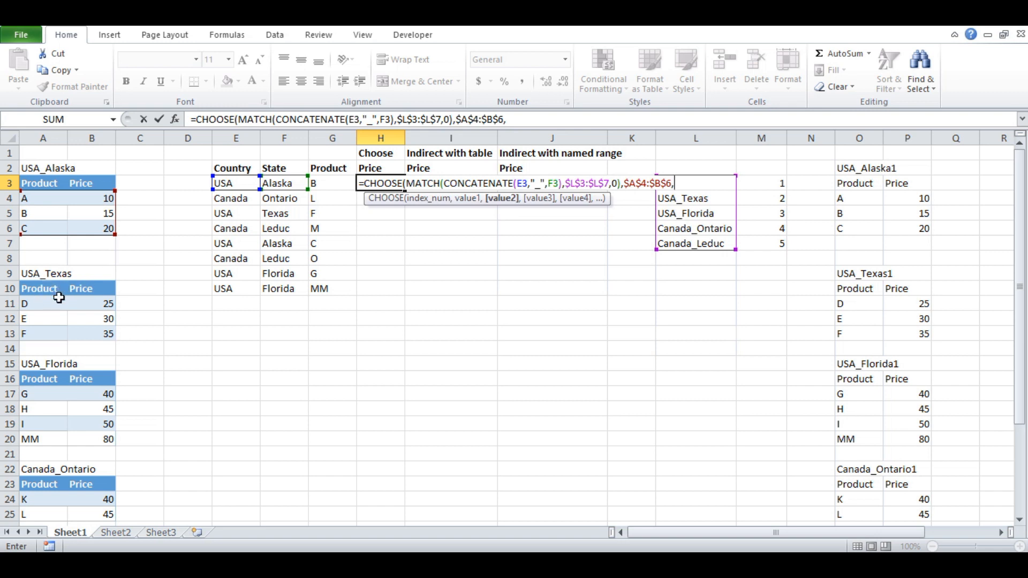
{"action": "left_click_drag", "start_coordinate": [43, 303], "coordinate": [90, 338]}
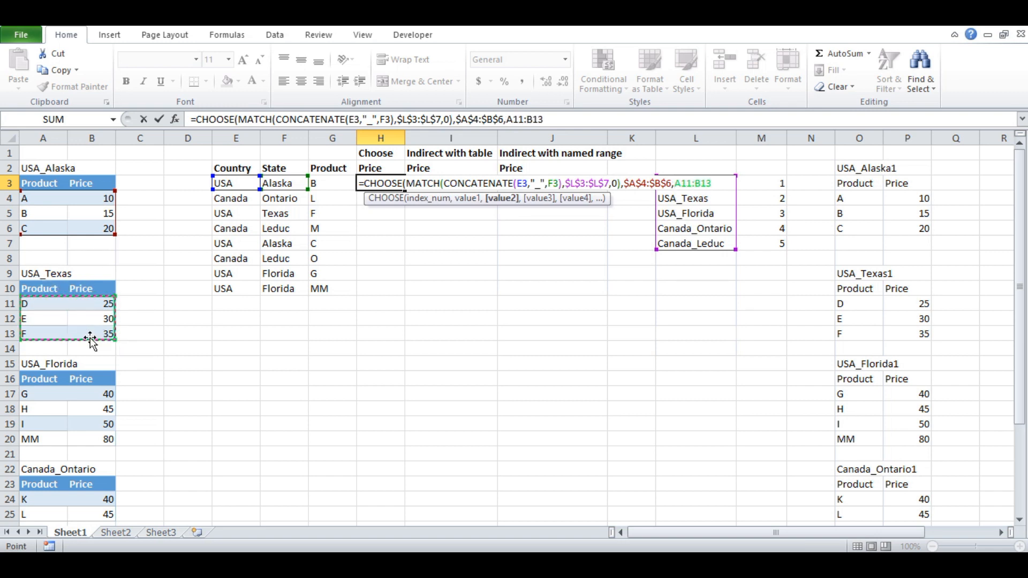
{"action": "key", "text": "F4"}
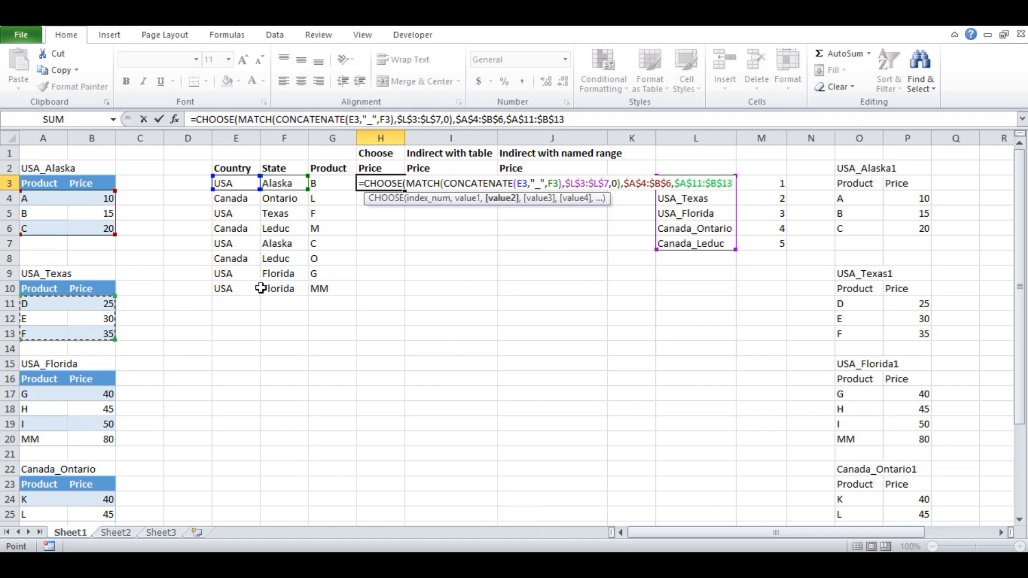
{"action": "type", "text": ","}
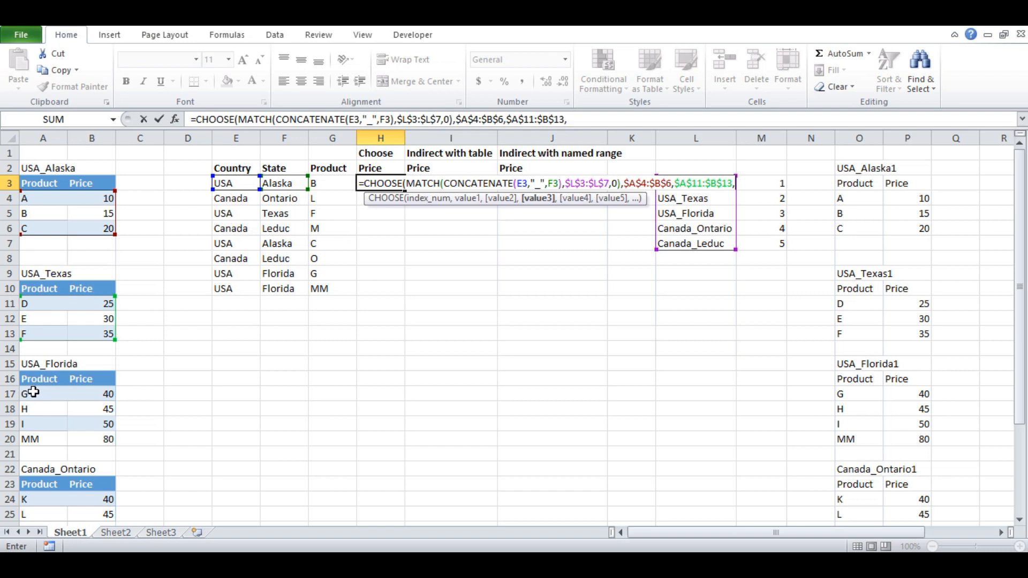
{"action": "left_click_drag", "start_coordinate": [35, 394], "coordinate": [86, 440]}
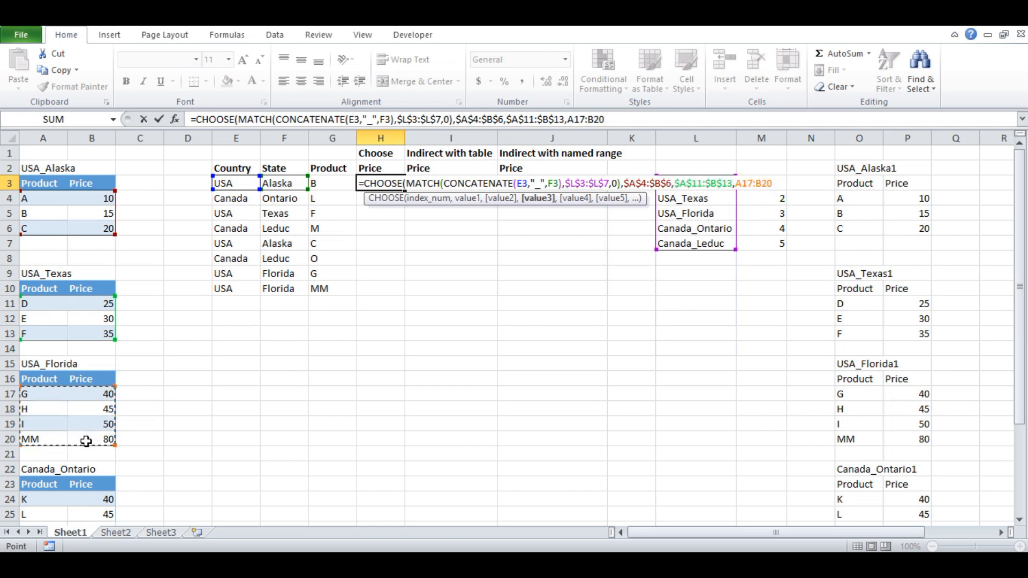
{"action": "key", "text": "F4"}
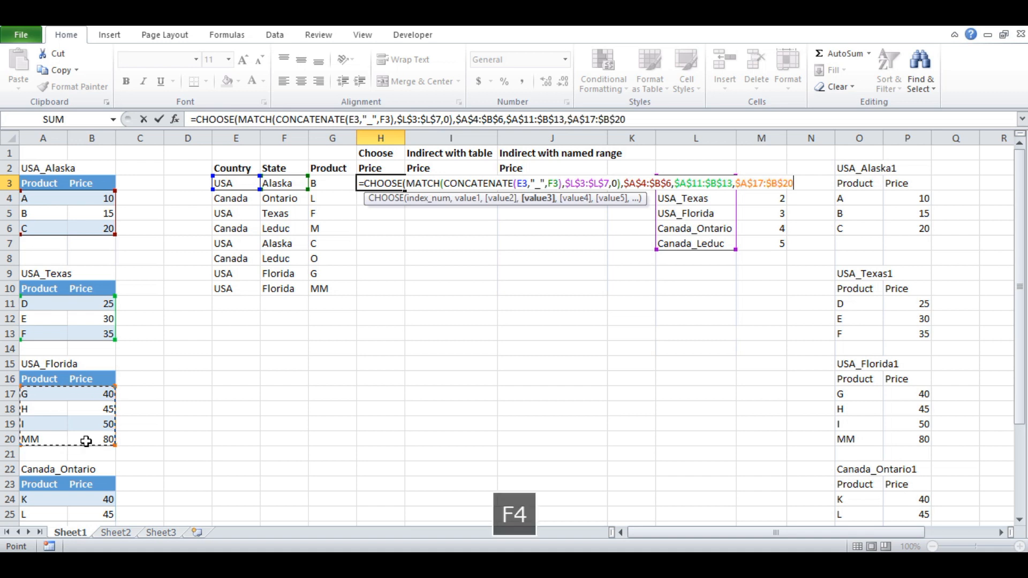
{"action": "type", "text": ","}
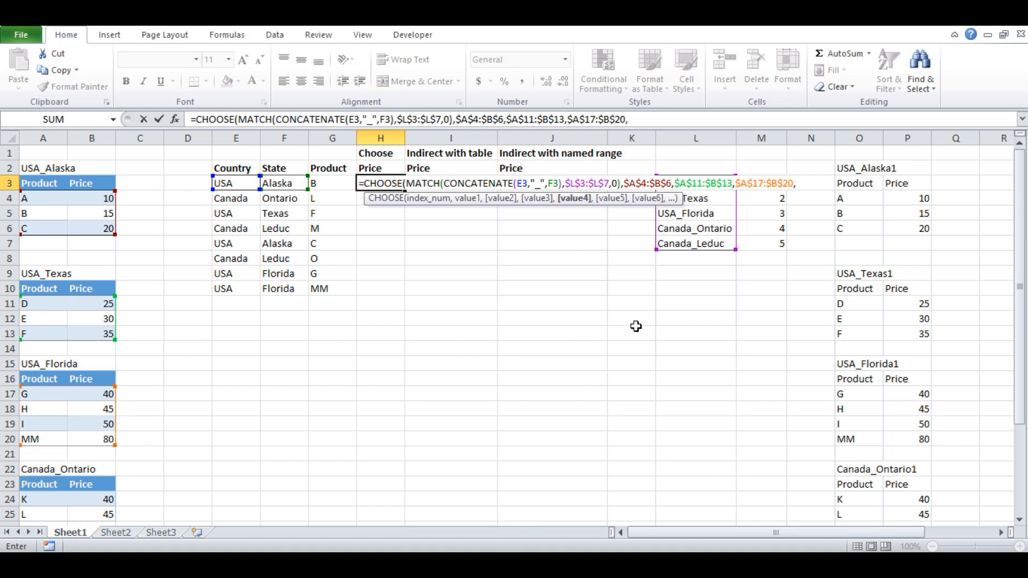
- Add the Canada_Ontario range $A$24:$B$25 and Canada_Leduc range $A$29:$B$32 as CHOOSE's last two values and complete the H3 formula
{"action": "scroll", "coordinate": [183, 339], "scroll_direction": "down", "scroll_amount": 2}
{"action": "left_click_drag", "start_coordinate": [40, 408], "coordinate": [87, 424]}
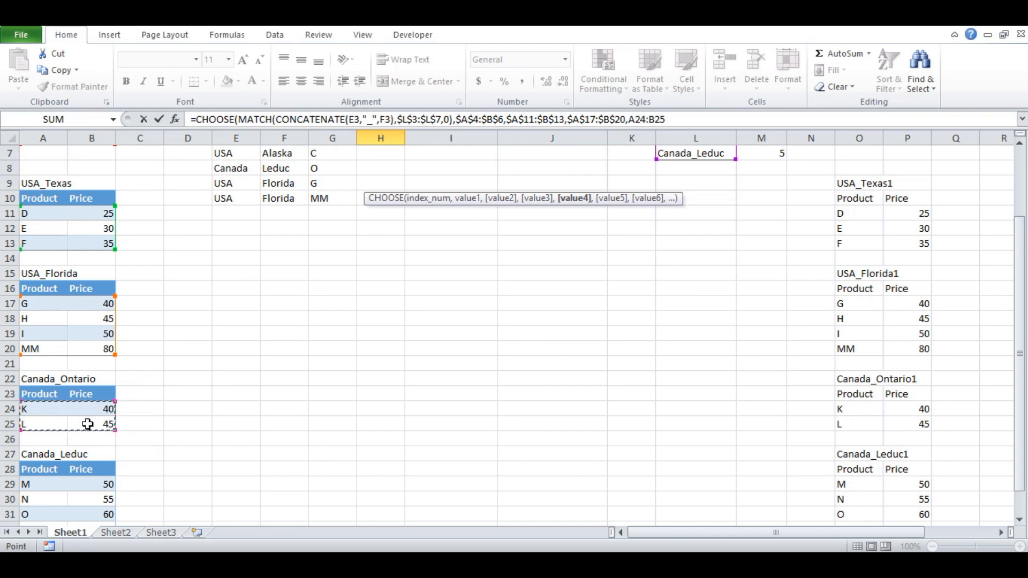
{"action": "key", "text": "F4"}
{"action": "type", "text": ","}
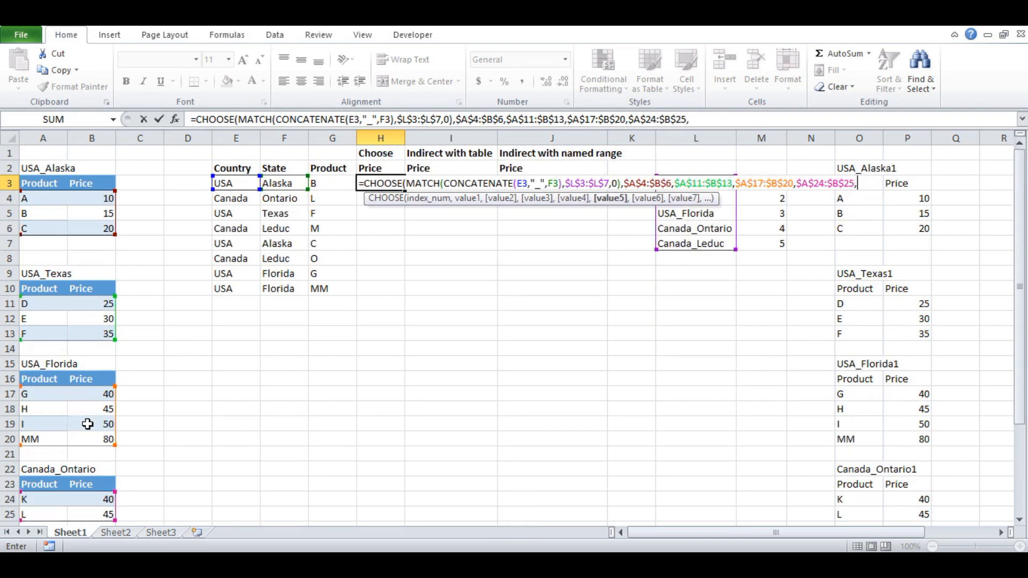
{"action": "scroll", "coordinate": [181, 390], "scroll_direction": "down", "scroll_amount": 3}
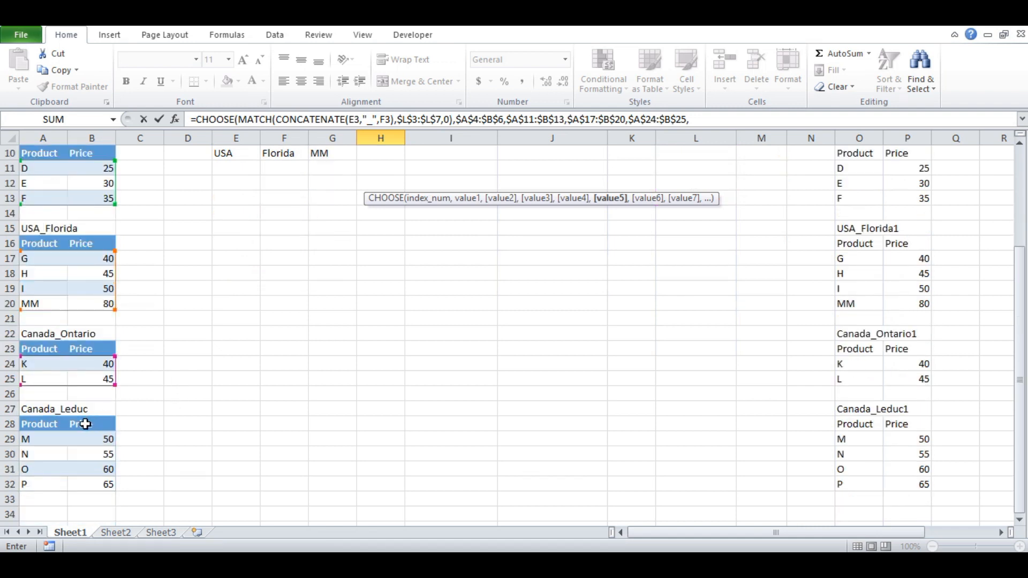
{"action": "left_click_drag", "start_coordinate": [31, 439], "coordinate": [87, 484]}
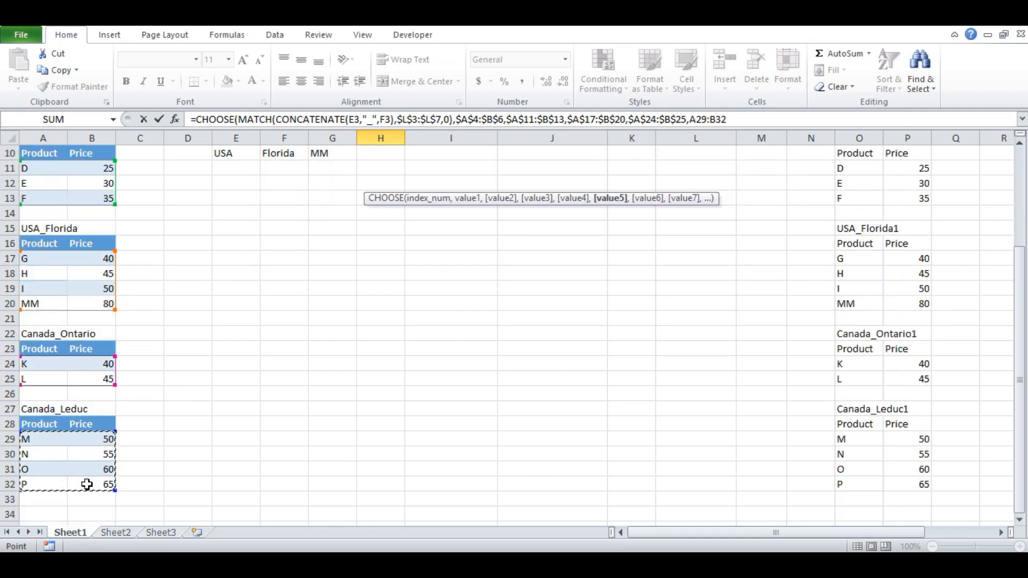
{"action": "key", "text": "F4"}
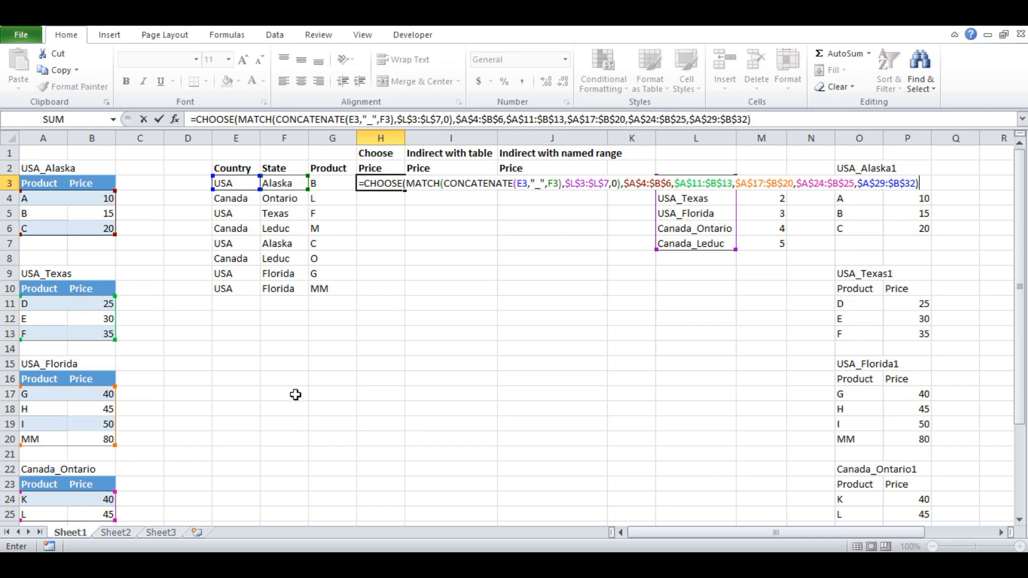
{"action": "key", "text": "Return"}
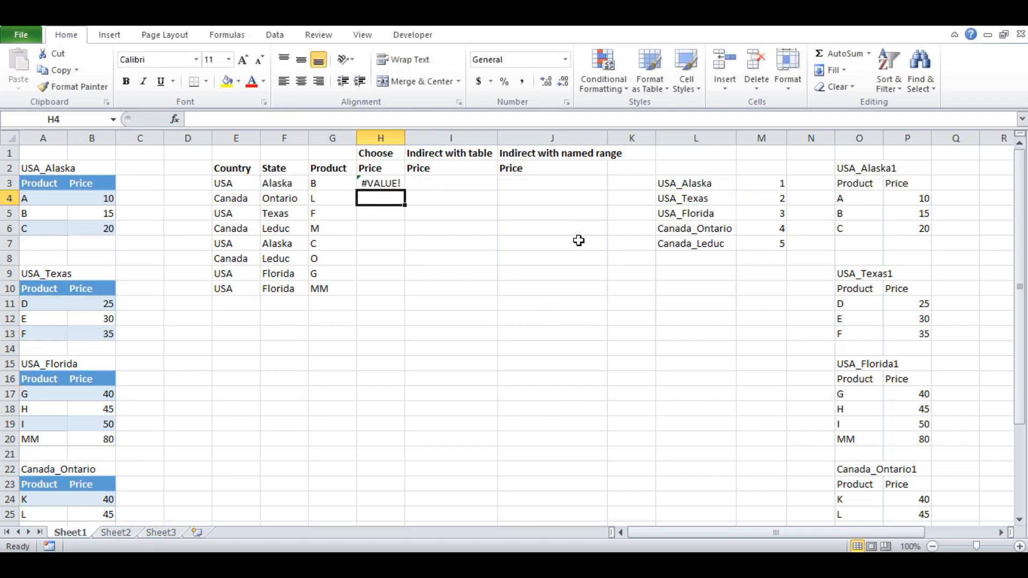
- Evaluate the entire CHOOSE formula in H3 to inspect which table it returns, and restore the original formula
{"action": "key", "text": "Up"}
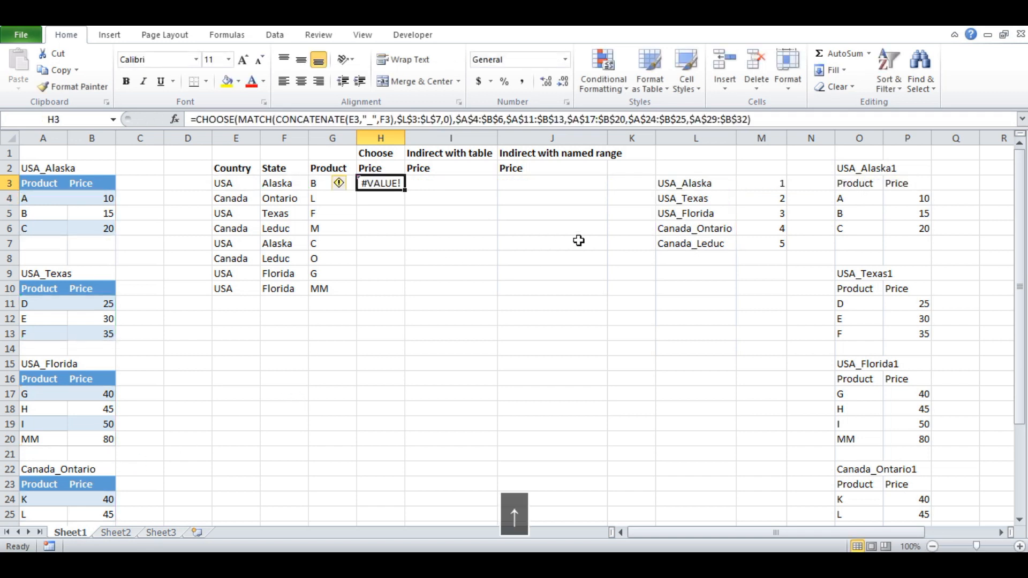
{"action": "key", "text": "Down"}
{"action": "key", "text": "Up"}
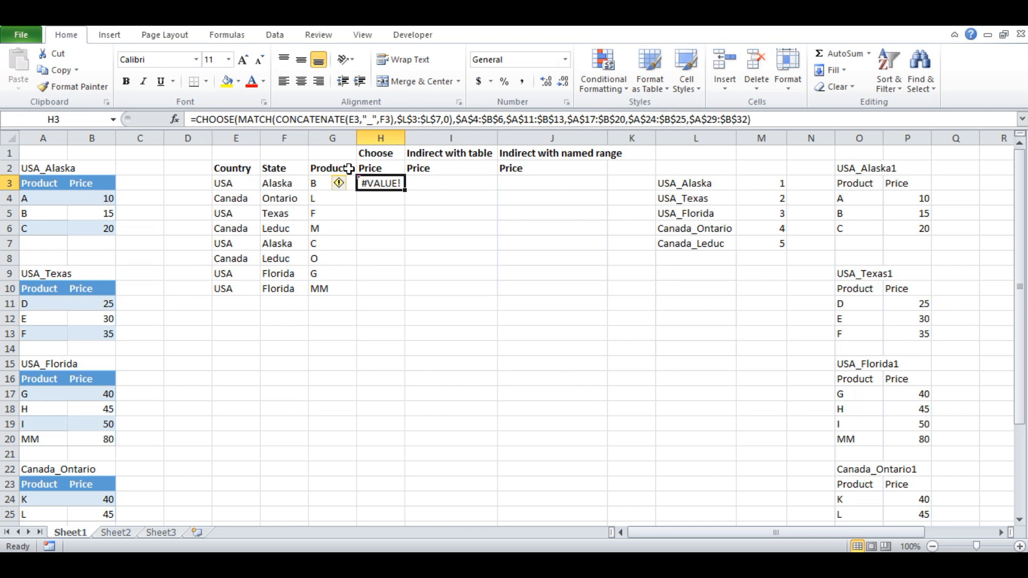
{"action": "key", "text": "F2"}
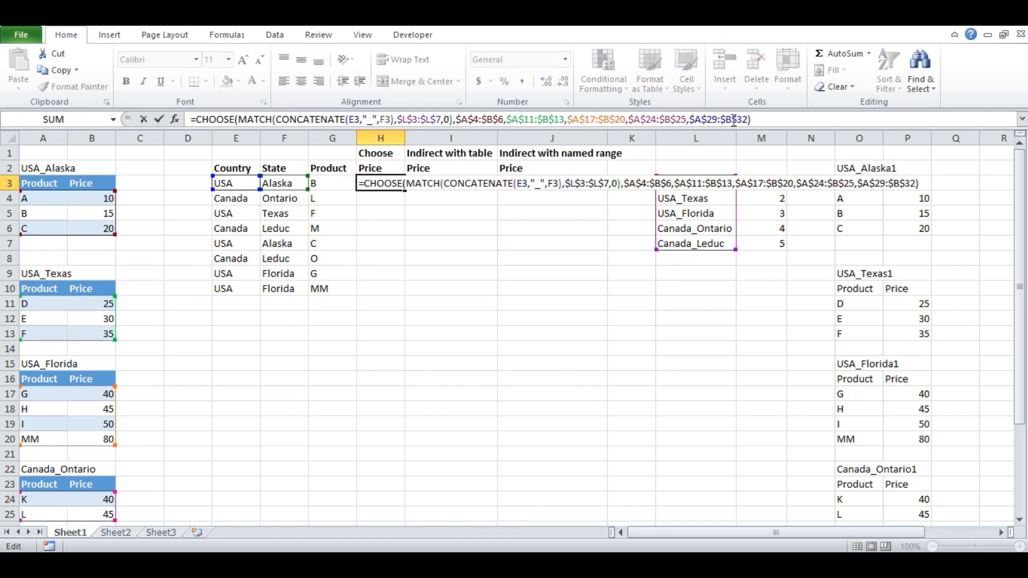
{"action": "left_click_drag", "start_coordinate": [749, 119], "coordinate": [192, 119]}
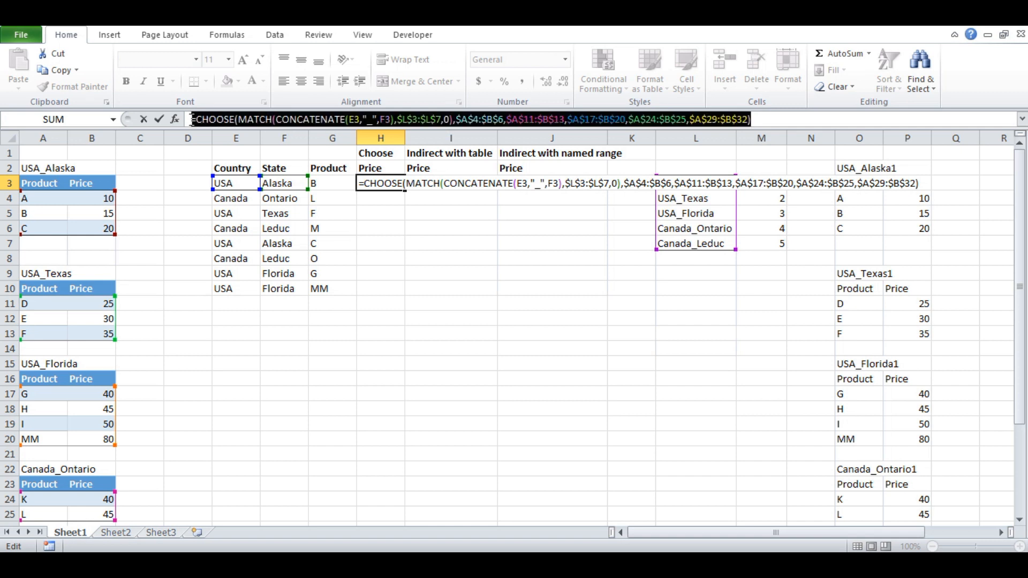
{"action": "key", "text": "F9"}
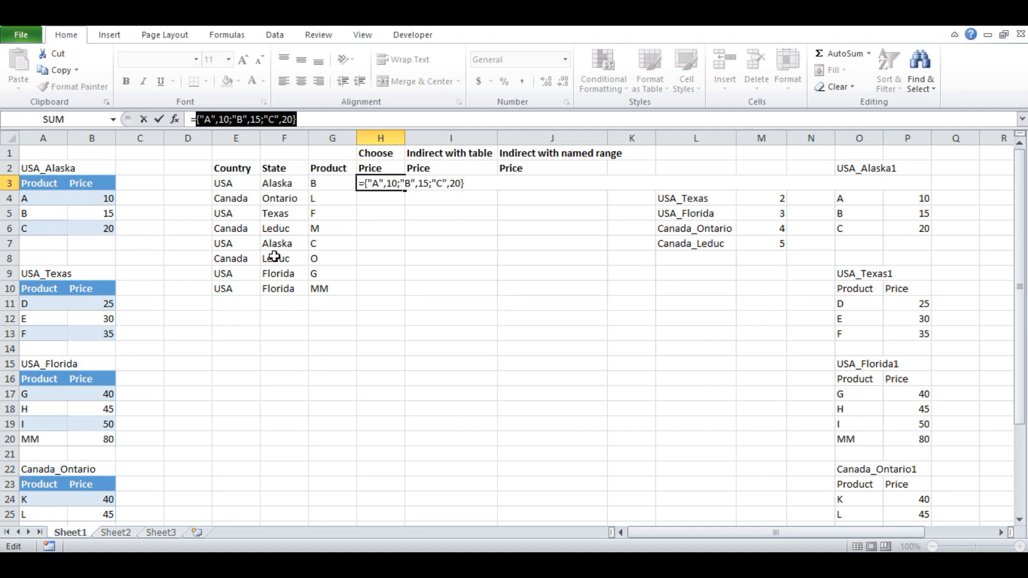
{"action": "key", "text": "ctrl+z"}
{"action": "key", "text": "Escape"}
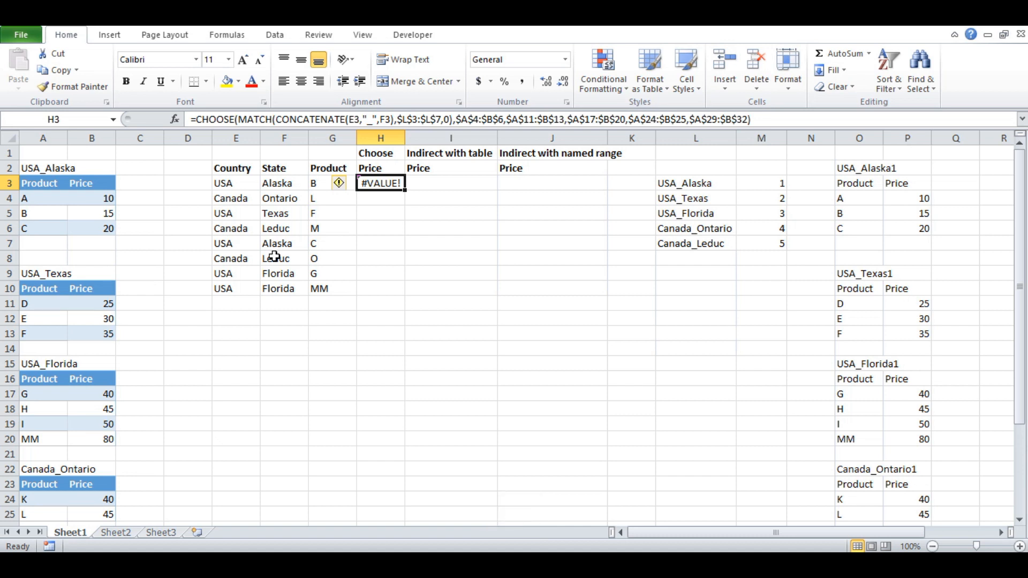
- Fill the H3 CHOOSE formula down to H10 and evaluate the copy in H5 to check its returned table, restoring its original expression
{"action": "double_click", "coordinate": [404, 190]}
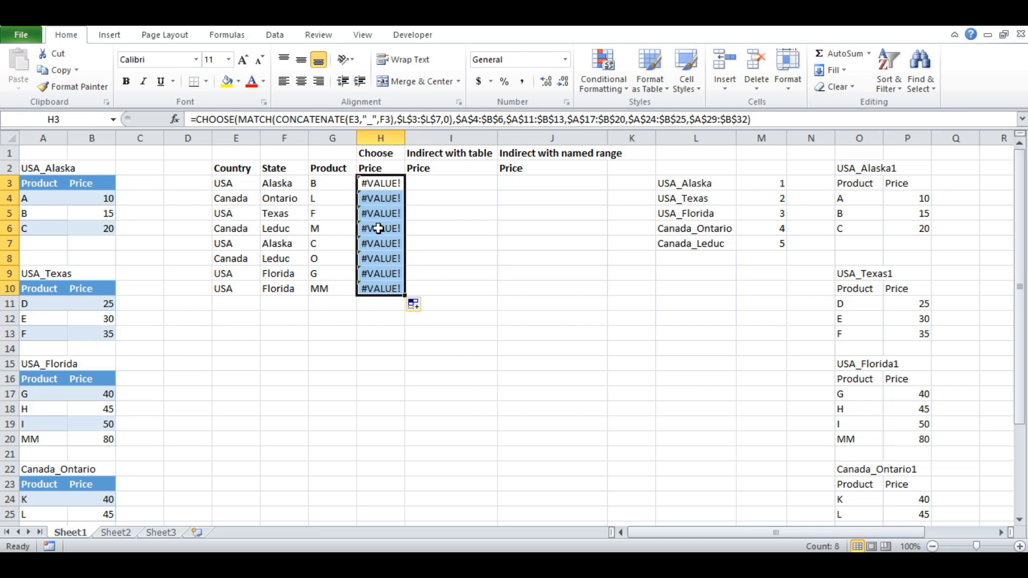
{"action": "left_click", "coordinate": [378, 213]}
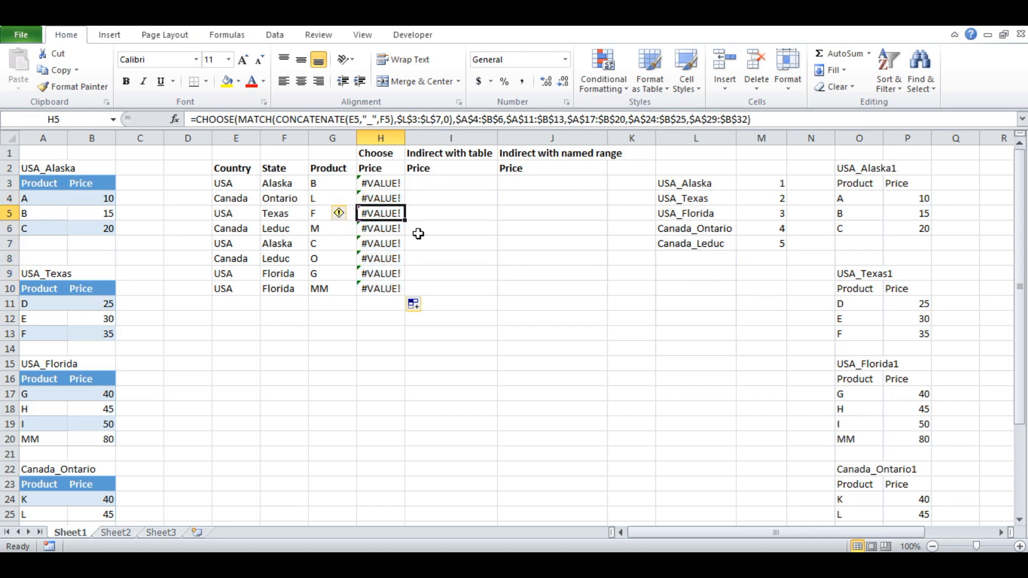
{"action": "key", "text": "F2"}
{"action": "left_click_drag", "start_coordinate": [725, 121], "coordinate": [179, 123]}
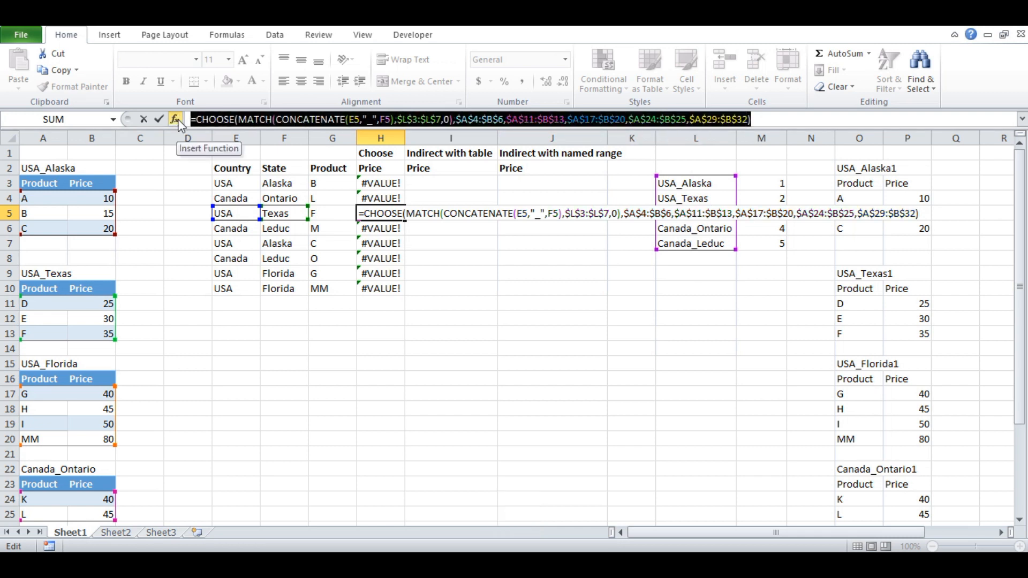
{"action": "key", "text": "F9"}
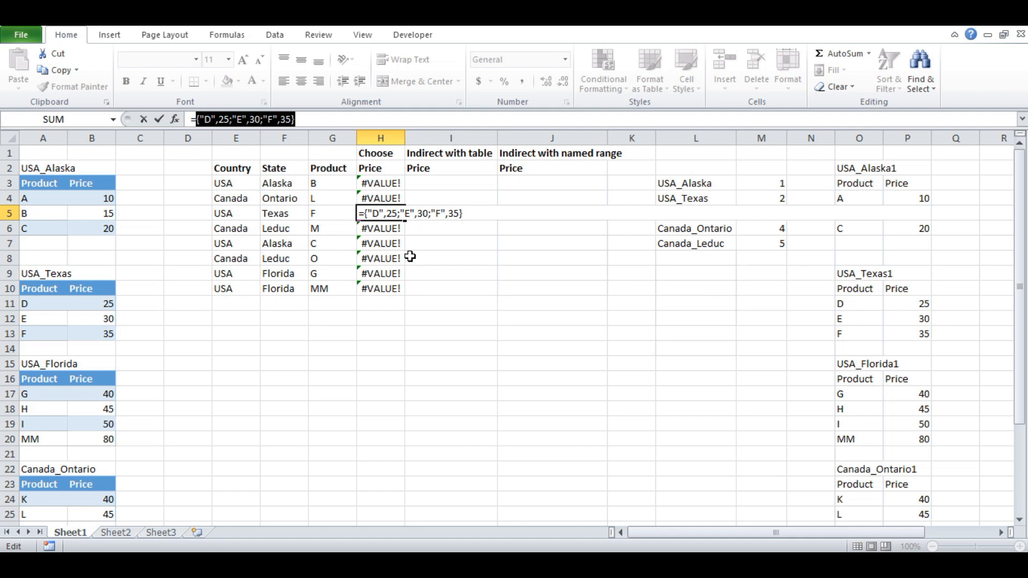
{"action": "key", "text": "ctrl+z"}
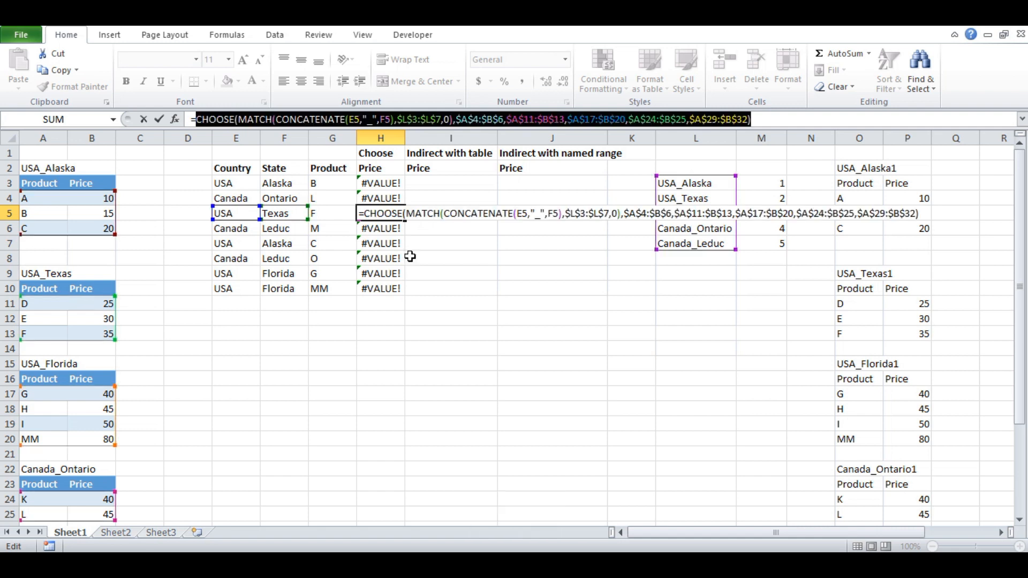
{"action": "key", "text": "Escape"}
- Wrap the CHOOSE formula in H3 in a VLOOKUP with G3 as the lookup value and CHOOSE as its table array
{"action": "left_click", "coordinate": [380, 184]}
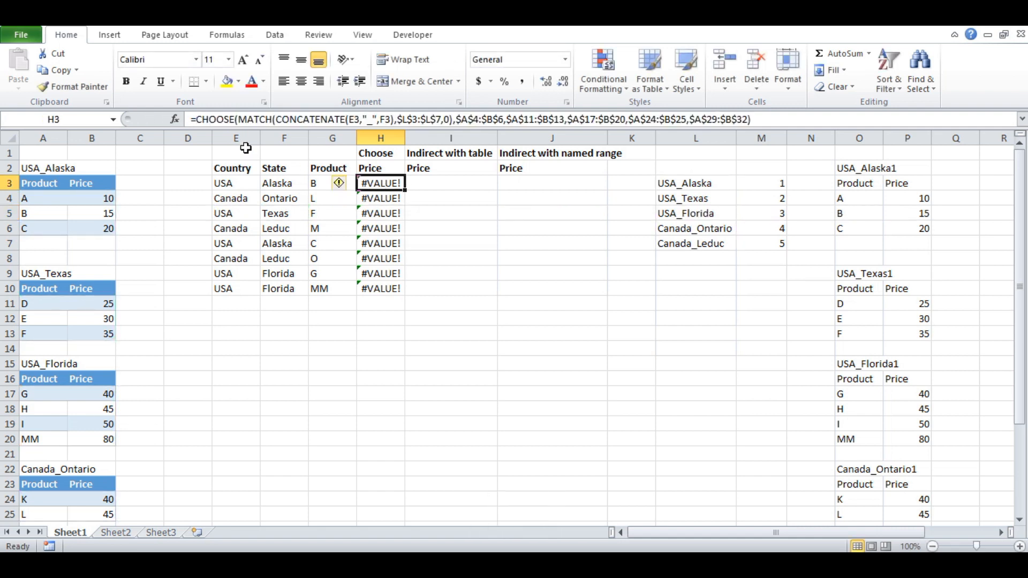
{"action": "left_click", "coordinate": [197, 119]}
{"action": "type", "text": "v"}
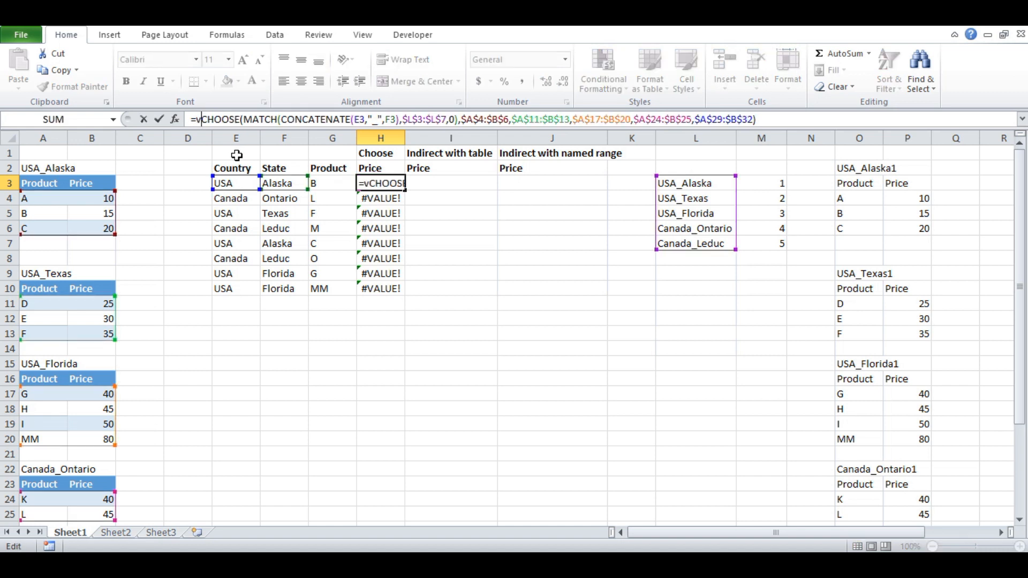
{"action": "type", "text": "lo"}
{"action": "key", "text": "Tab"}
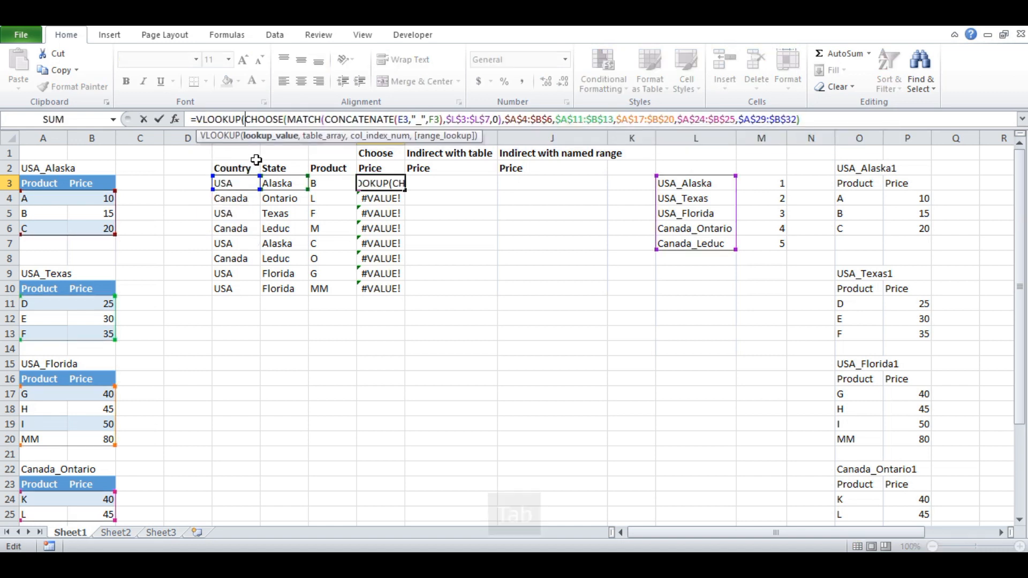
{"action": "left_click", "coordinate": [323, 180]}
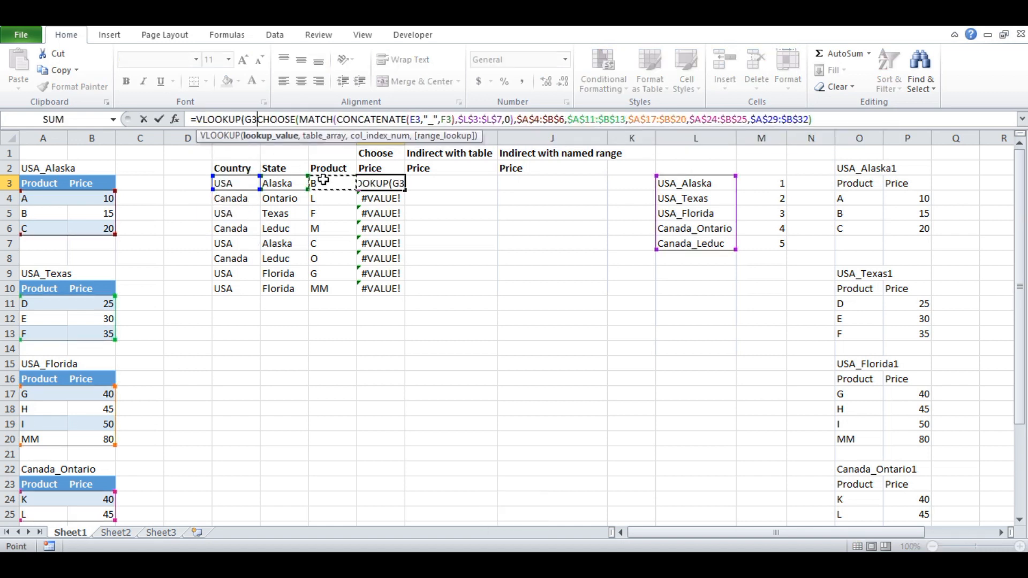
{"action": "type", "text": ","}
{"action": "left_click", "coordinate": [319, 141]}
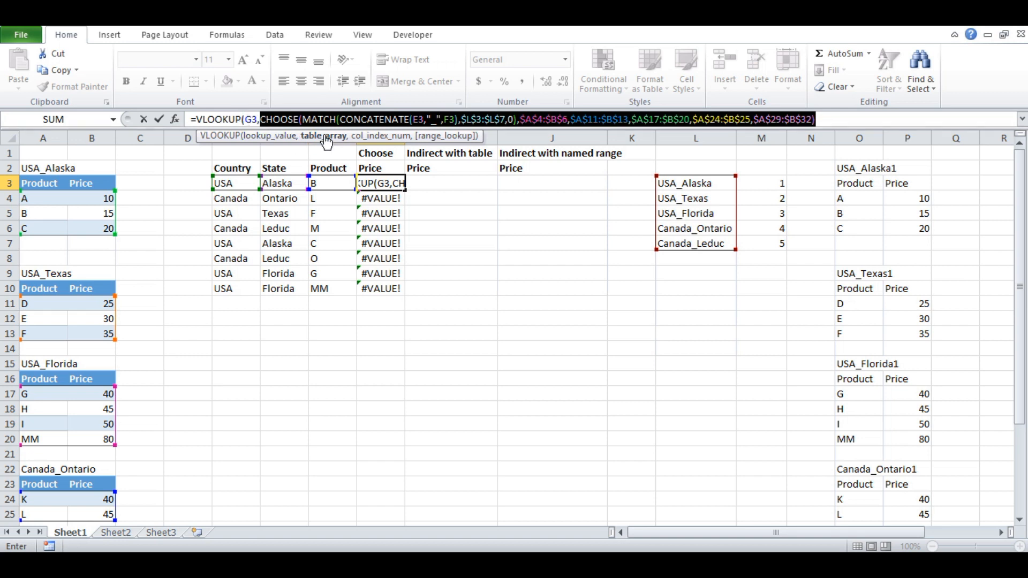
- Complete H3's VLOOKUP with column index 2 and exact match (FALSE), and fill the formula down to H10
{"action": "left_click", "coordinate": [833, 117]}
{"action": "type", "text": ","}
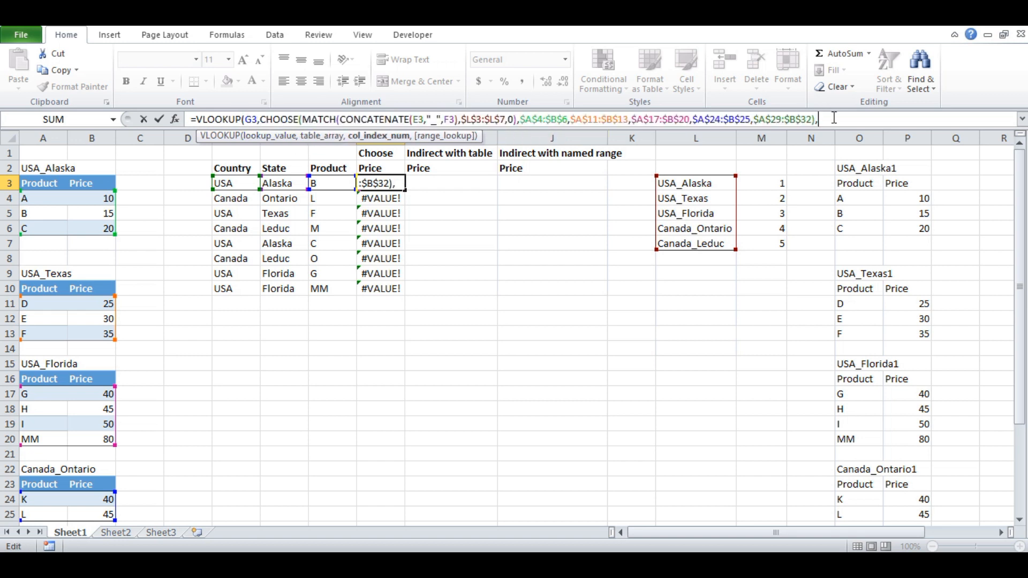
{"action": "type", "text": "2,"}
{"action": "key", "text": "Down"}
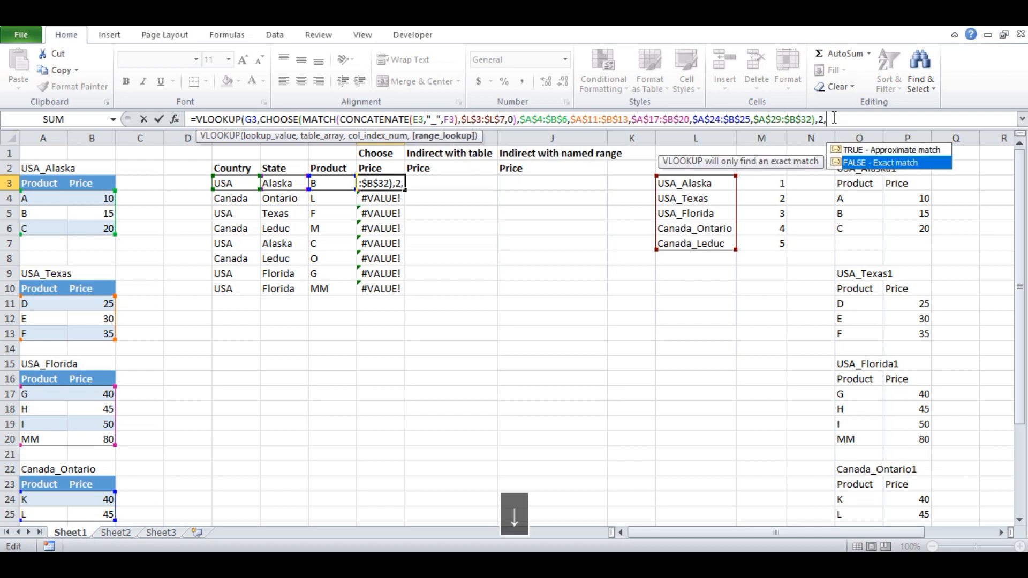
{"action": "key", "text": "Tab"}
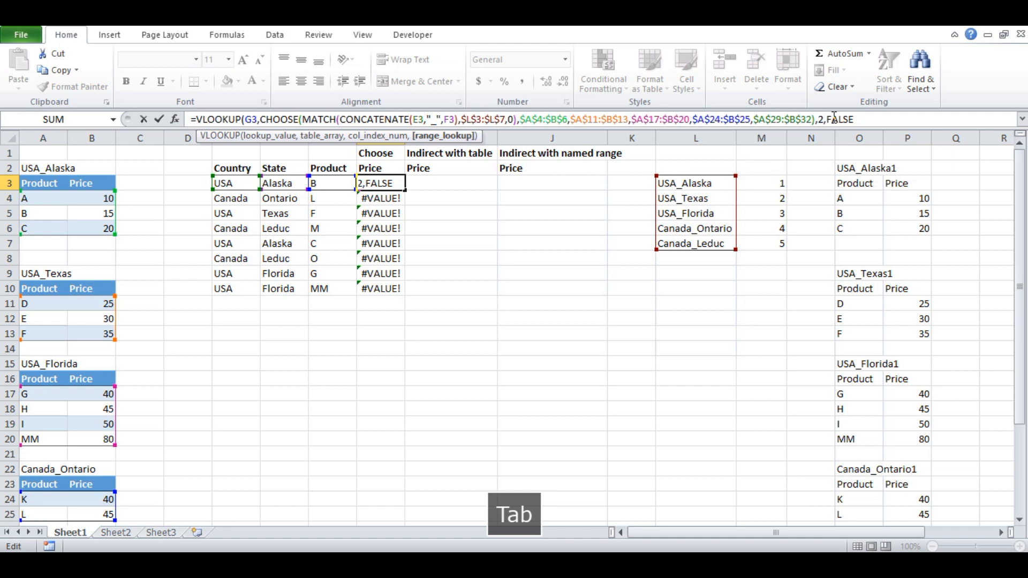
{"action": "type", "text": ")"}
{"action": "key", "text": "Return"}
{"action": "key", "text": "Up"}
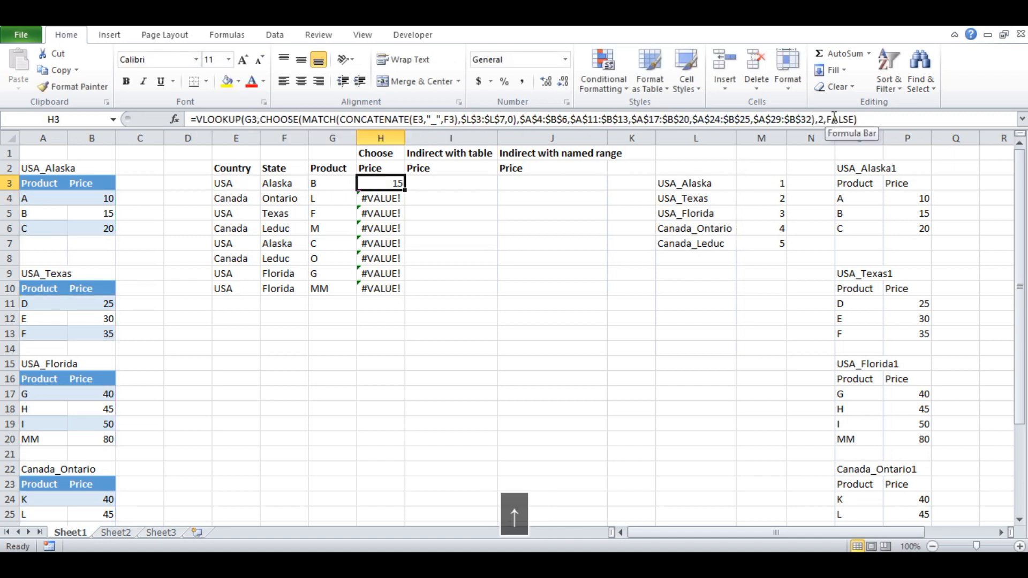
{"action": "double_click", "coordinate": [405, 192]}
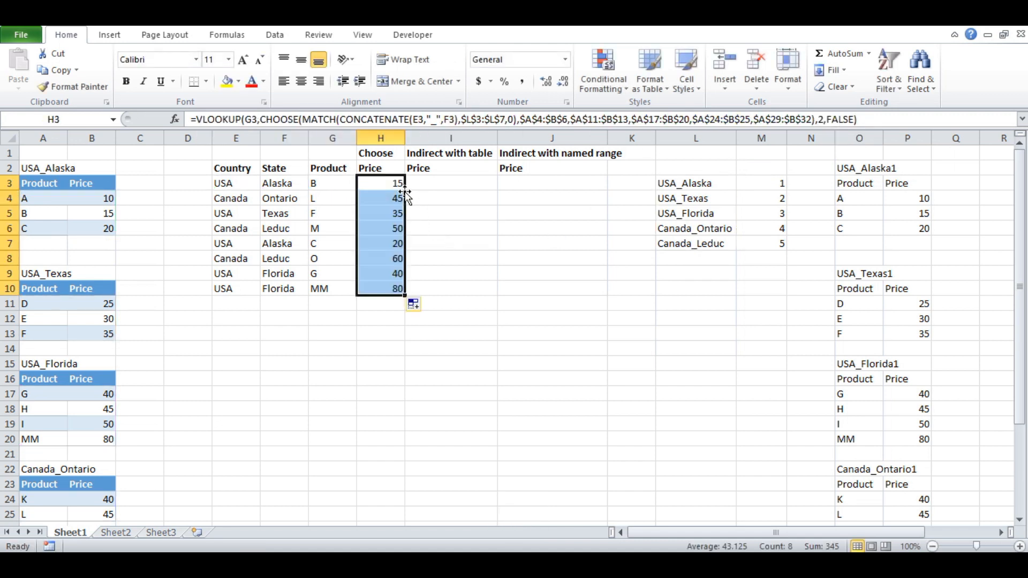
- Check the price returned in H10 for product MM against its entry in the USA_Florida table
{"action": "left_click", "coordinate": [376, 280]}
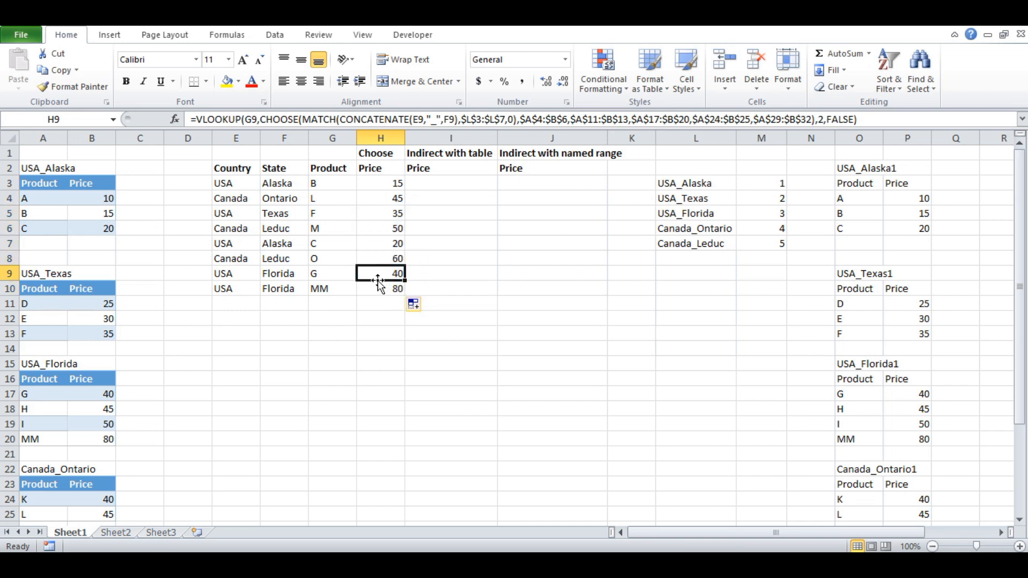
{"action": "left_click", "coordinate": [319, 289]}
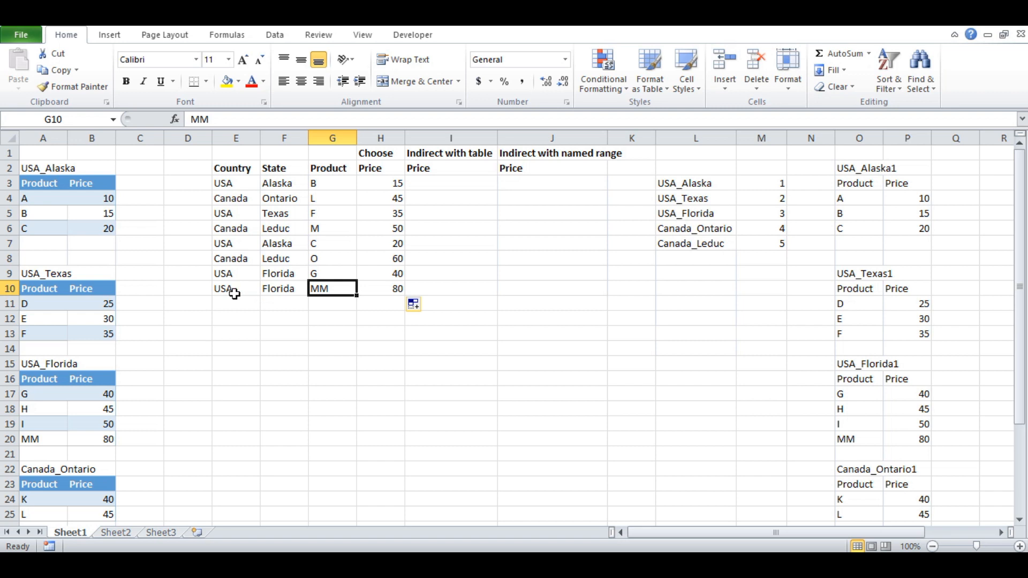
{"action": "scroll", "coordinate": [191, 382], "scroll_direction": "down", "scroll_amount": 1}
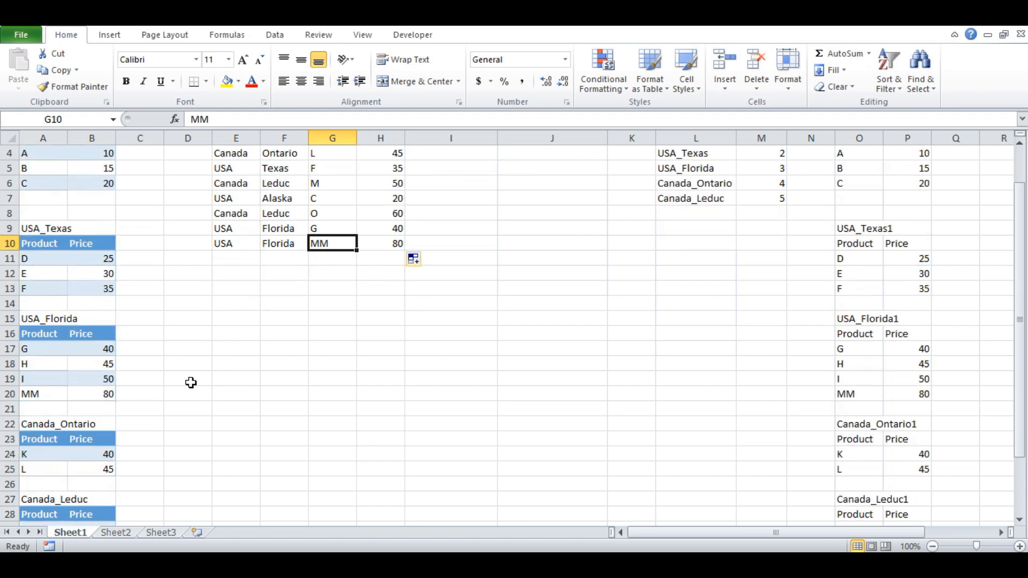
{"action": "left_click", "coordinate": [42, 396]}
{"action": "left_click", "coordinate": [92, 396]}
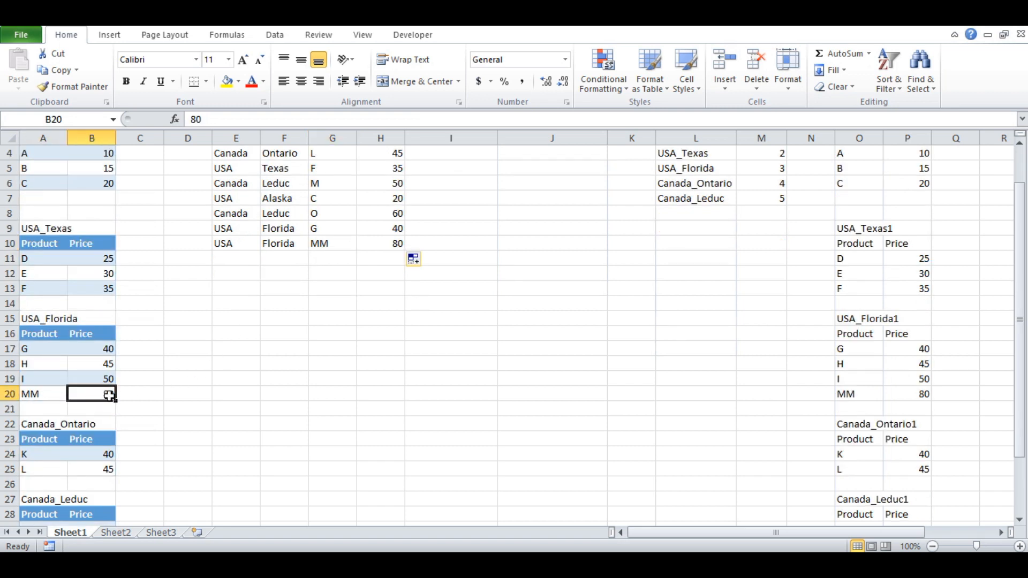
{"action": "left_click", "coordinate": [380, 243]}
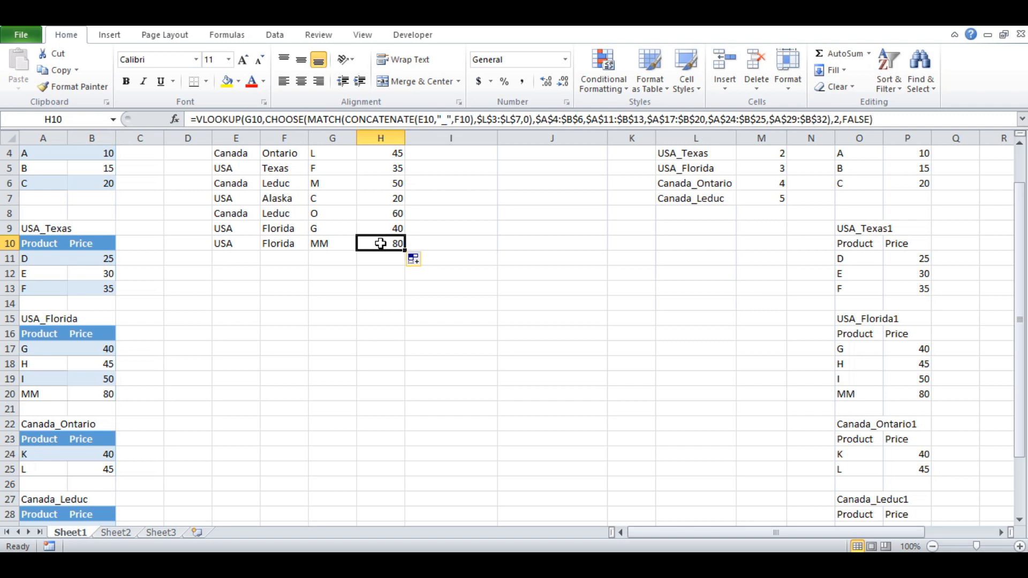
{"action": "scroll", "coordinate": [492, 256], "scroll_direction": "up", "scroll_amount": 1}
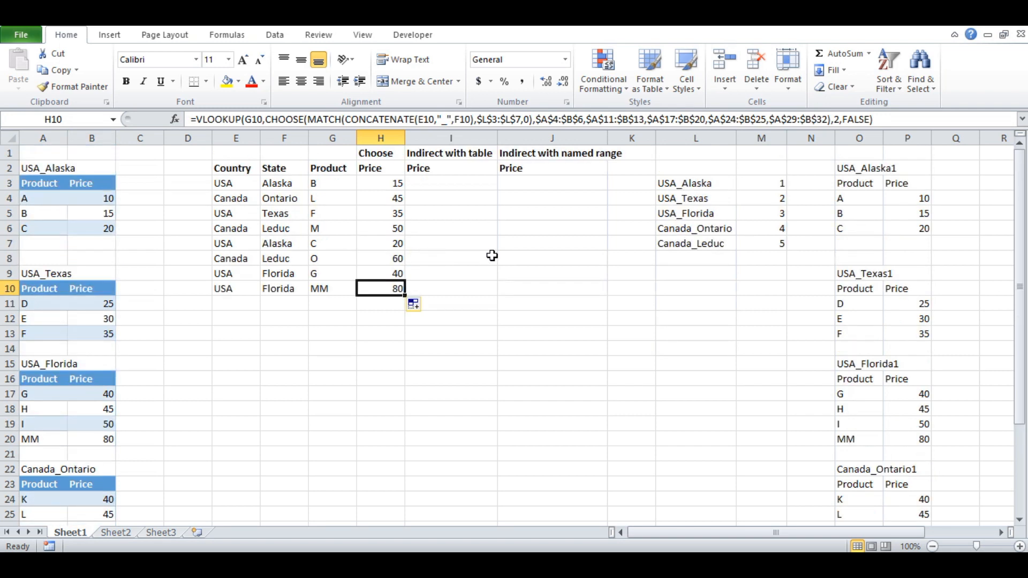